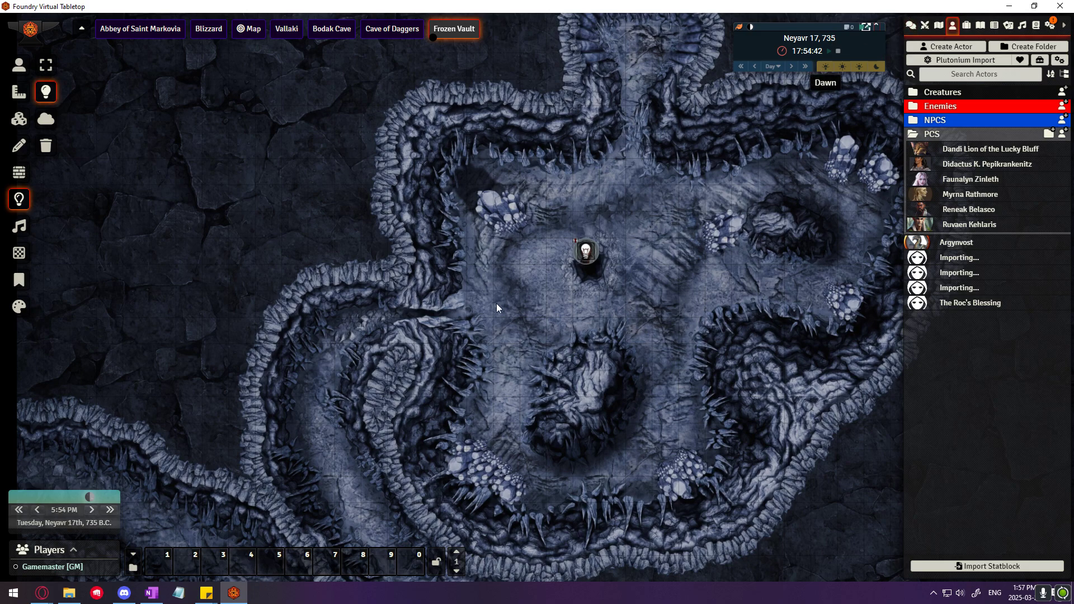
Move the character token from the pit to the passage beside the crystals, west of the central rock pillar.
scroll(541, 279, "up", 3)
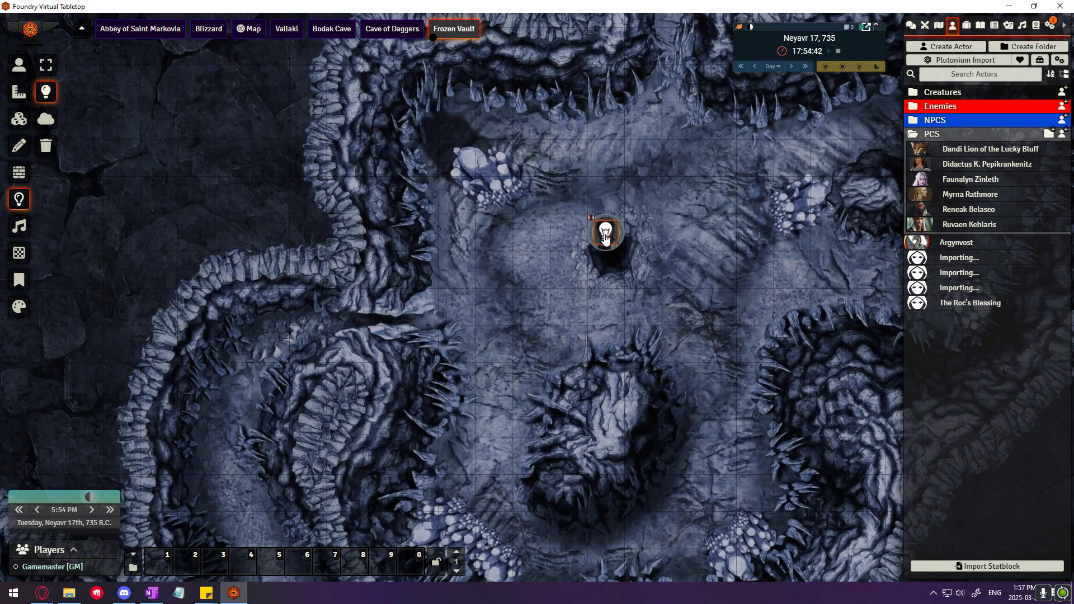
left_click(18, 66)
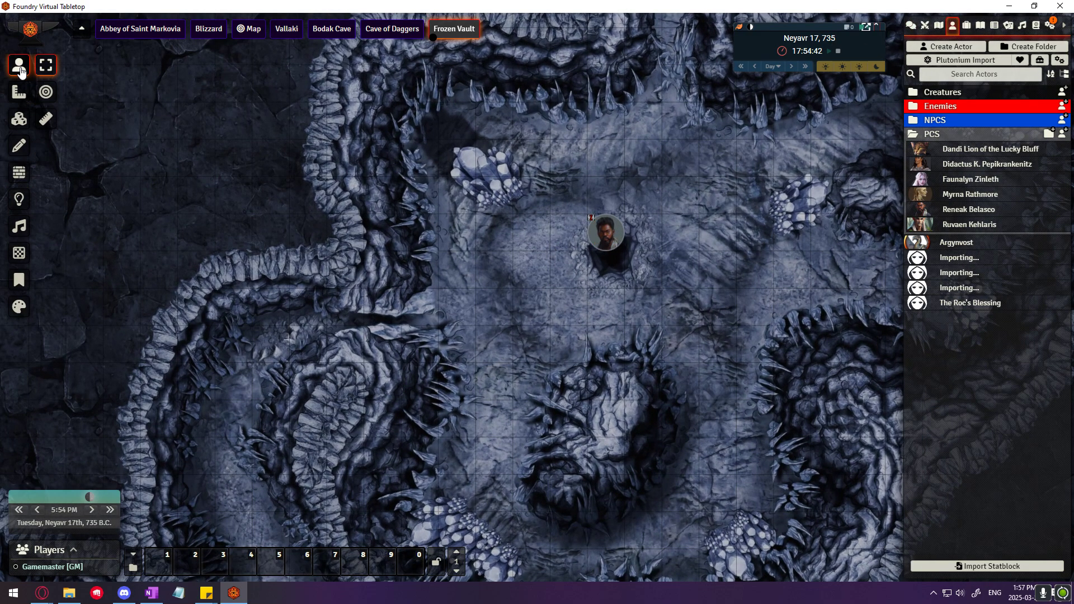
left_click(18, 174)
mouse_move(546, 363)
left_mouse_down()
mouse_move(432, 56)
mouse_move(486, 95)
left_mouse_up()
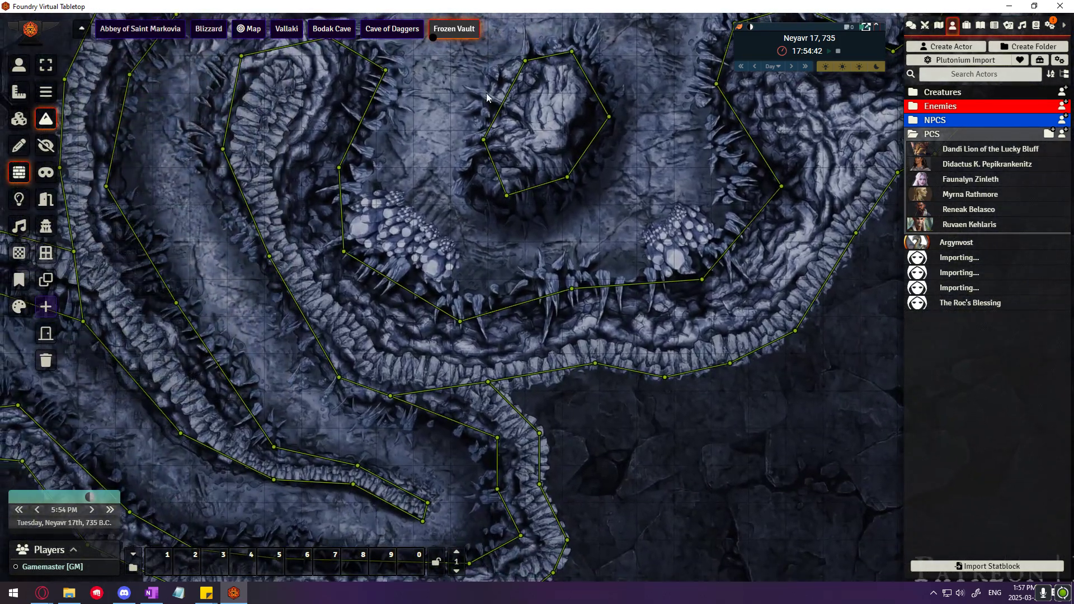
key("Up")
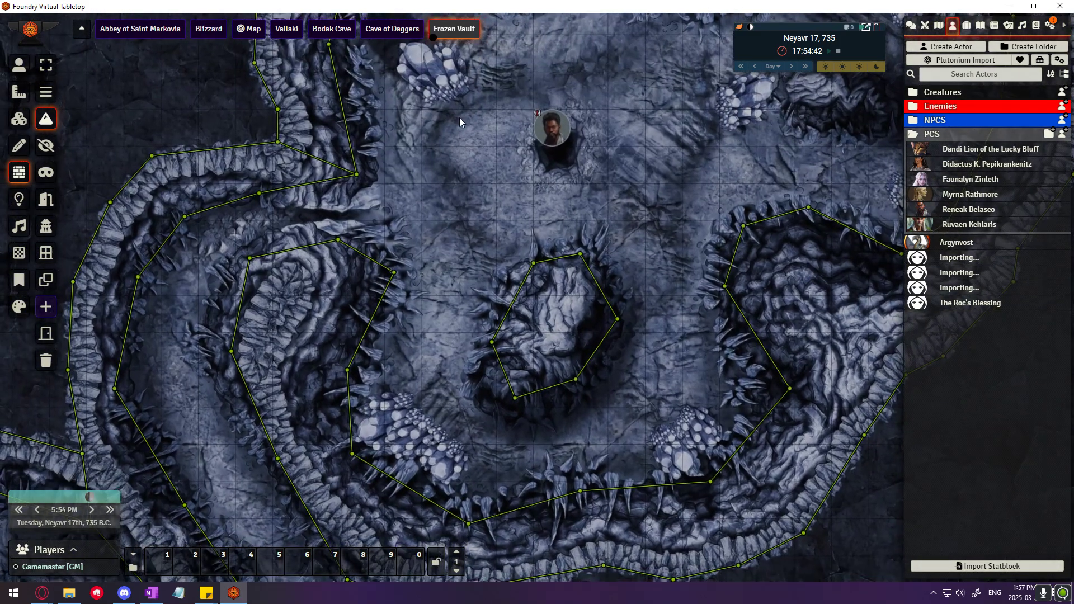
left_click(19, 66)
left_click_drag(549, 130, 411, 369)
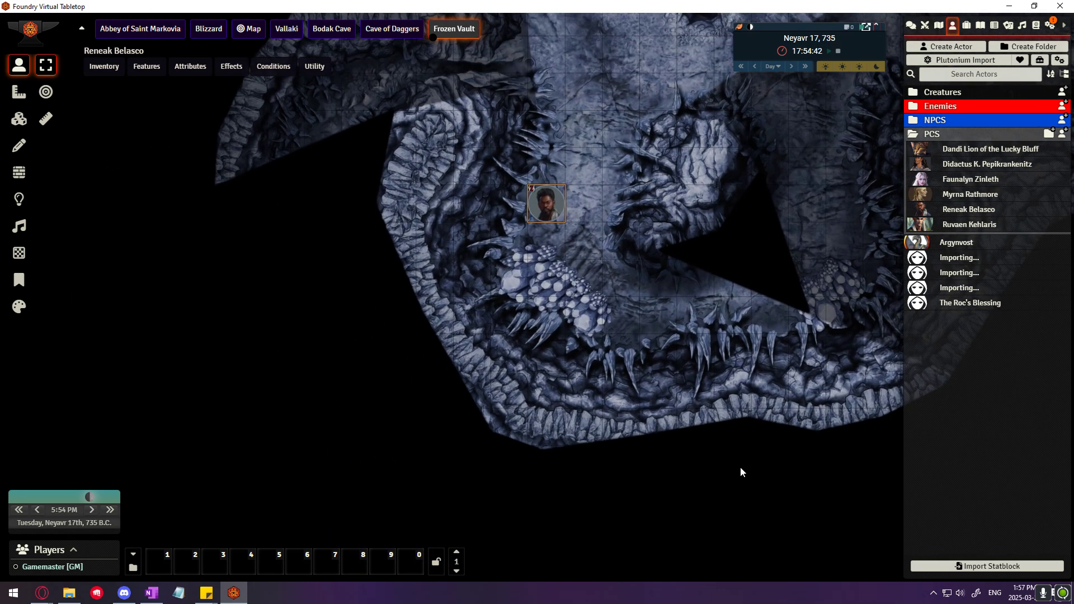
Delete the short connecting wall segment south of the main chamber, where the tunnel wall meets the outer cave wall.
left_click(18, 172)
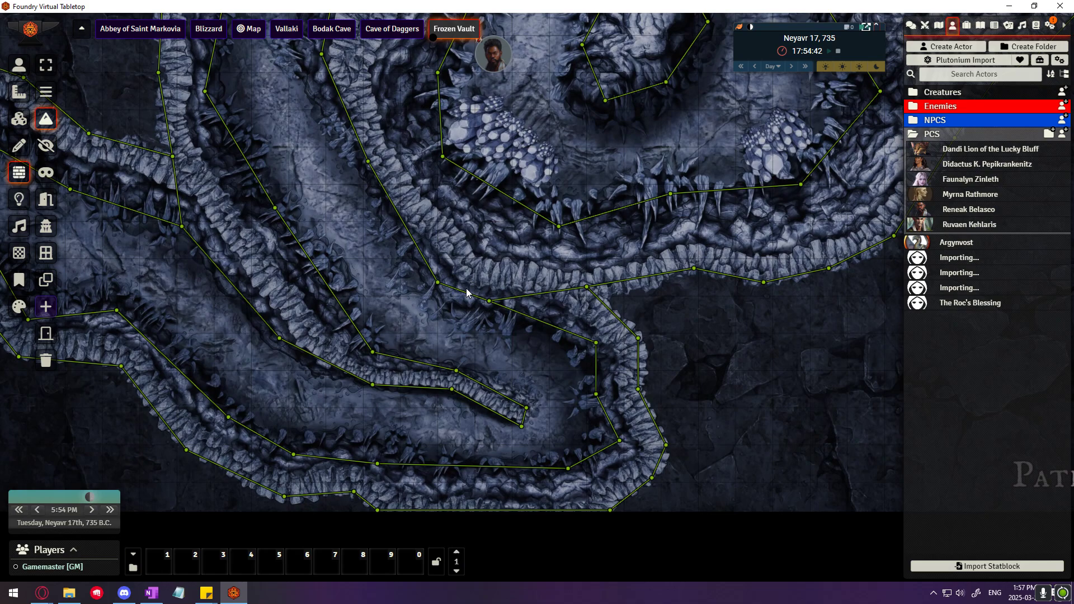
scroll(542, 303, "up", 3)
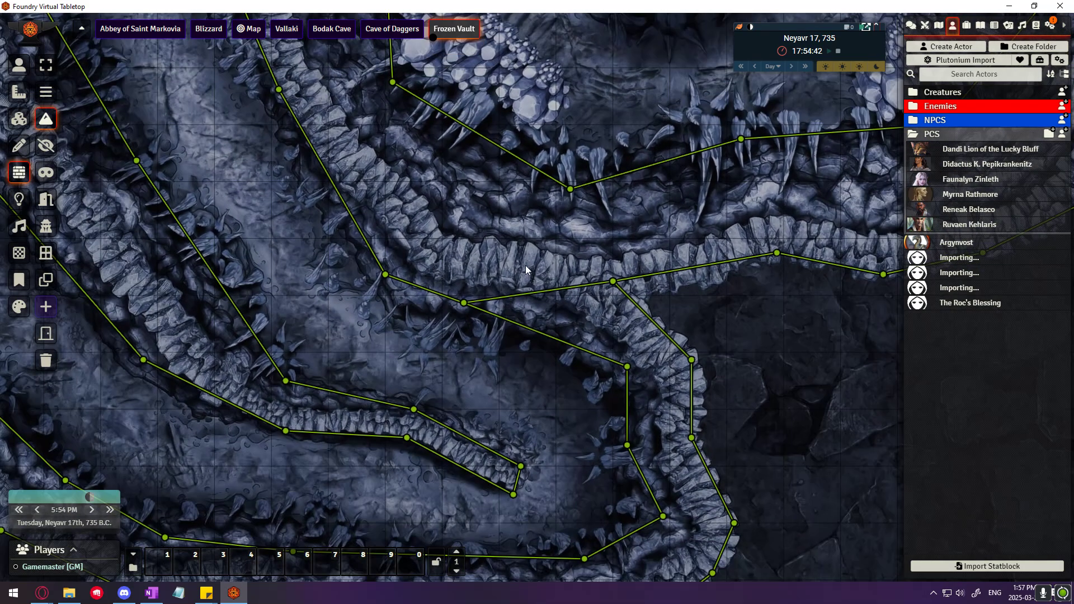
left_click(548, 294)
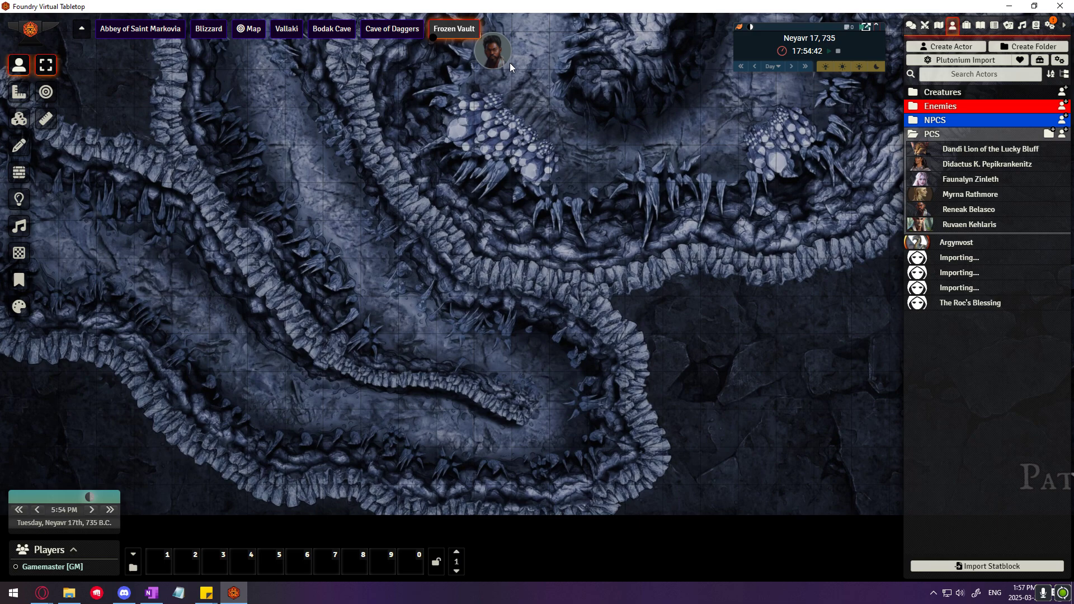
View the cave through the character token's vision and check the southern wall for a leak.
left_click(488, 52)
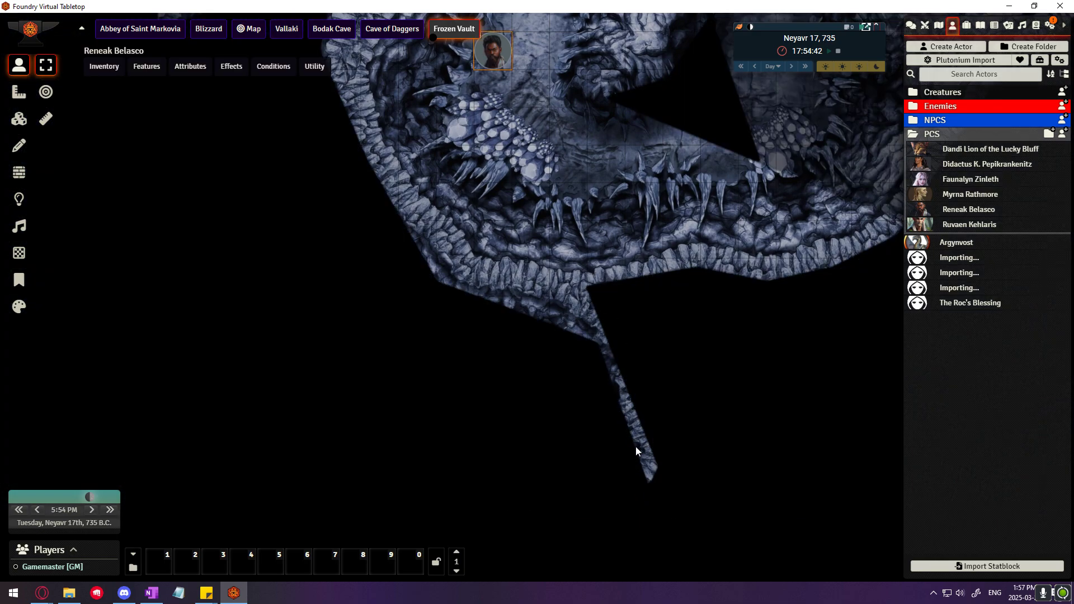
scroll(546, 291, "down", 5)
scroll(620, 431, "down", 5)
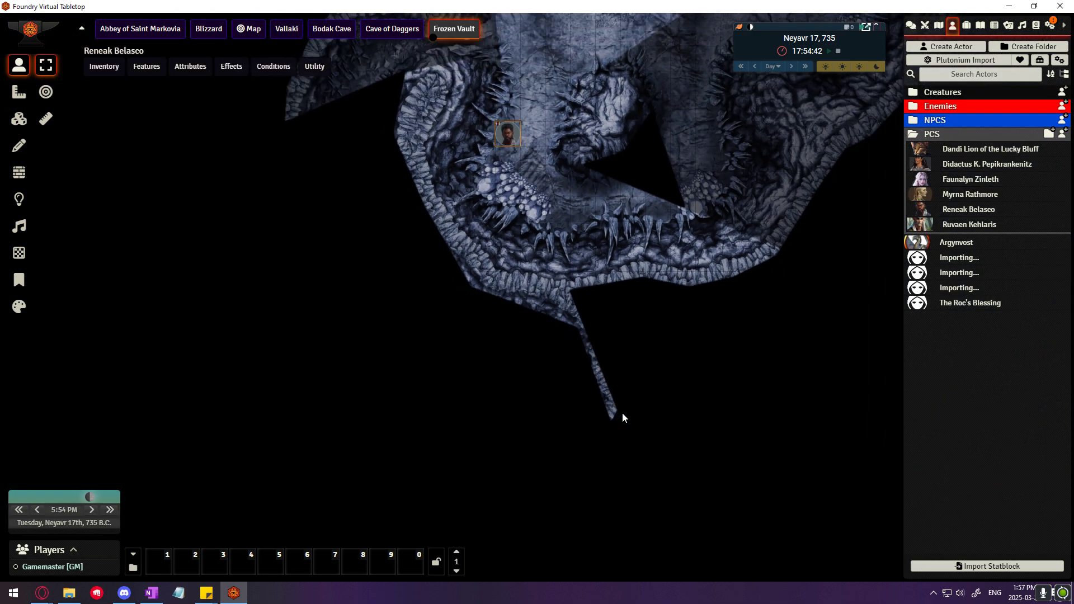
scroll(629, 440, "up", 2)
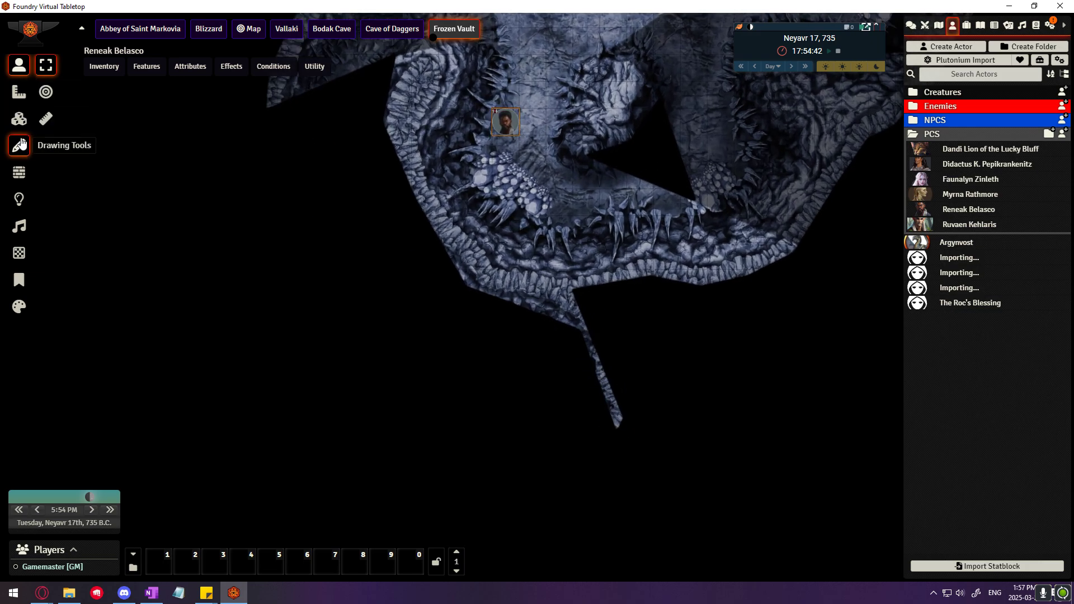
Redraw the missing wall segment between the tunnel wall and the outer cave wall, and recheck the token's vision.
left_click(19, 172)
scroll(535, 294, "up", 2)
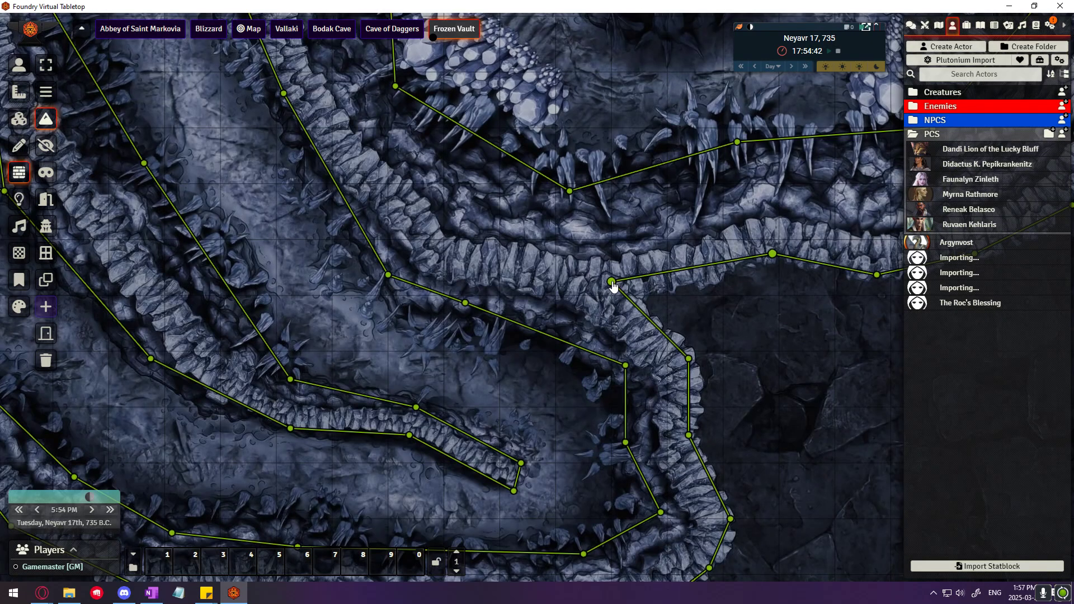
left_click_drag(611, 282, 466, 303)
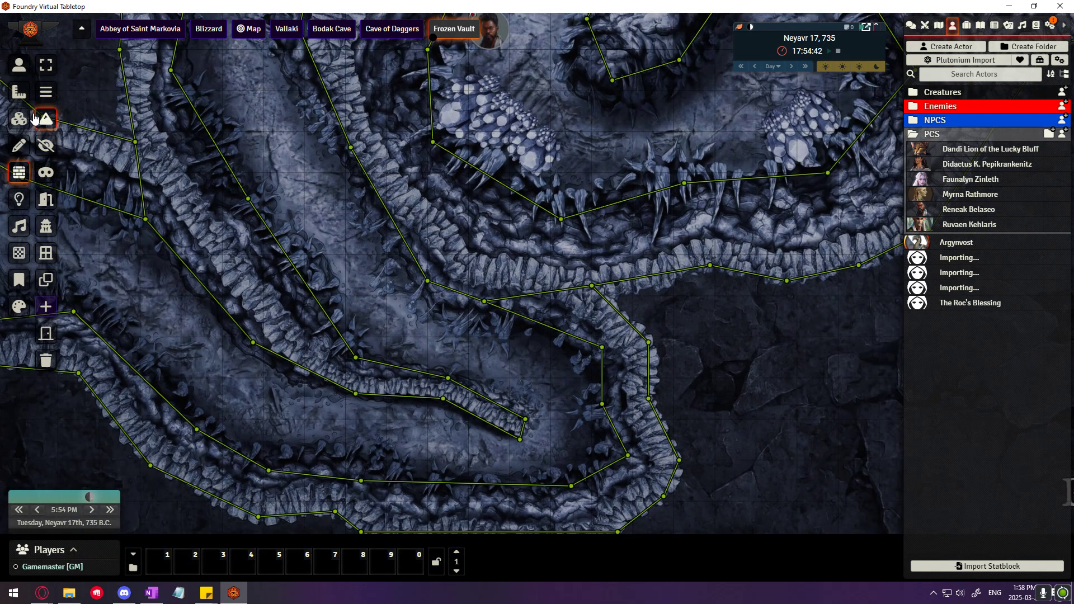
left_click(19, 65)
left_click(491, 69)
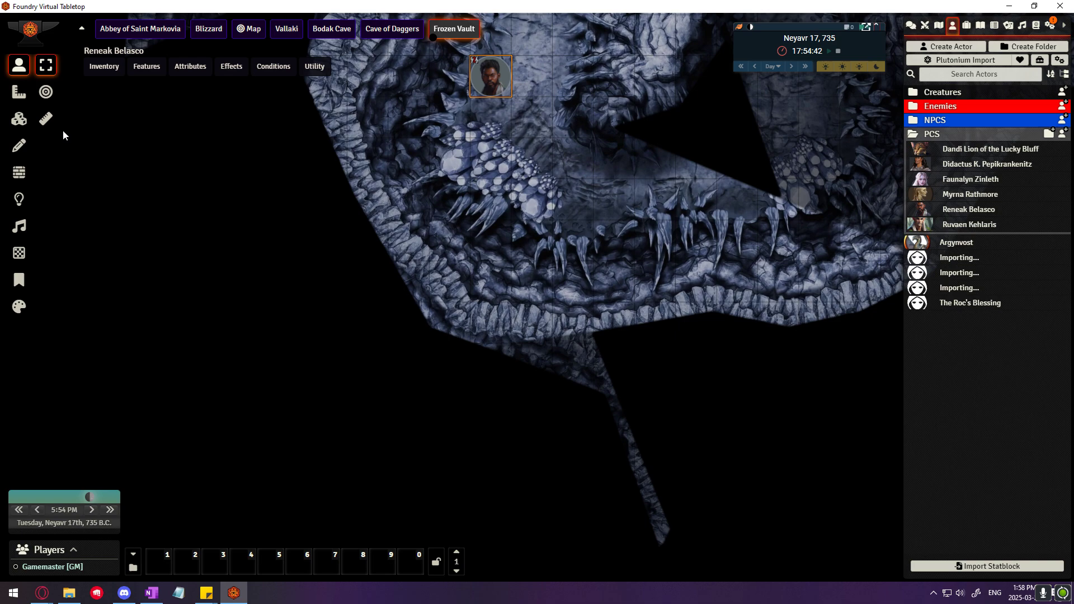
Reset the fog of war exploration for the scene and inspect what the character token sees.
left_click(19, 199)
left_click(46, 146)
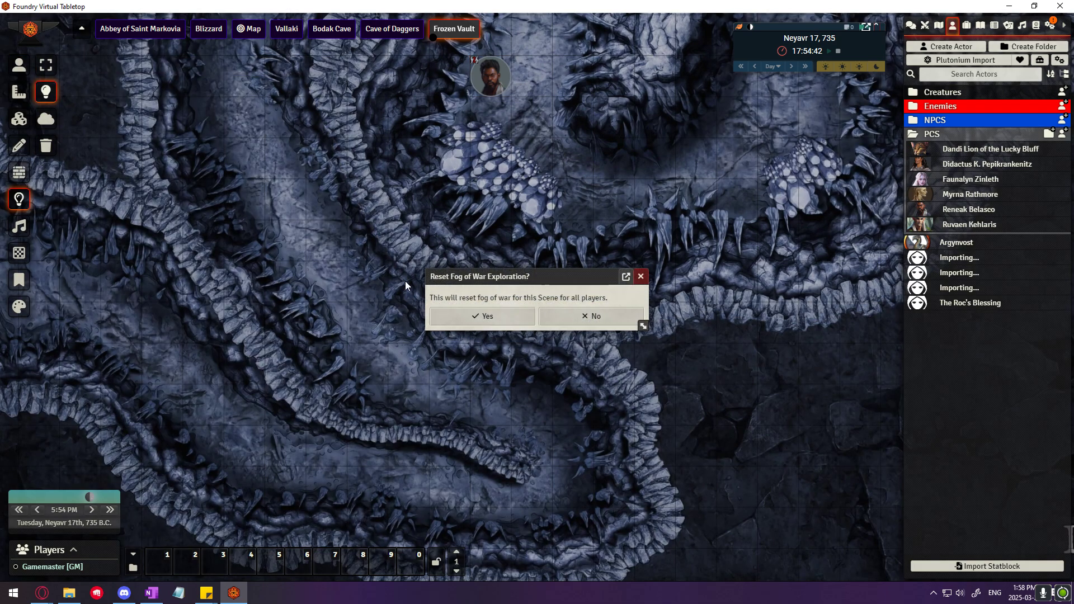
left_click(485, 316)
left_click(19, 65)
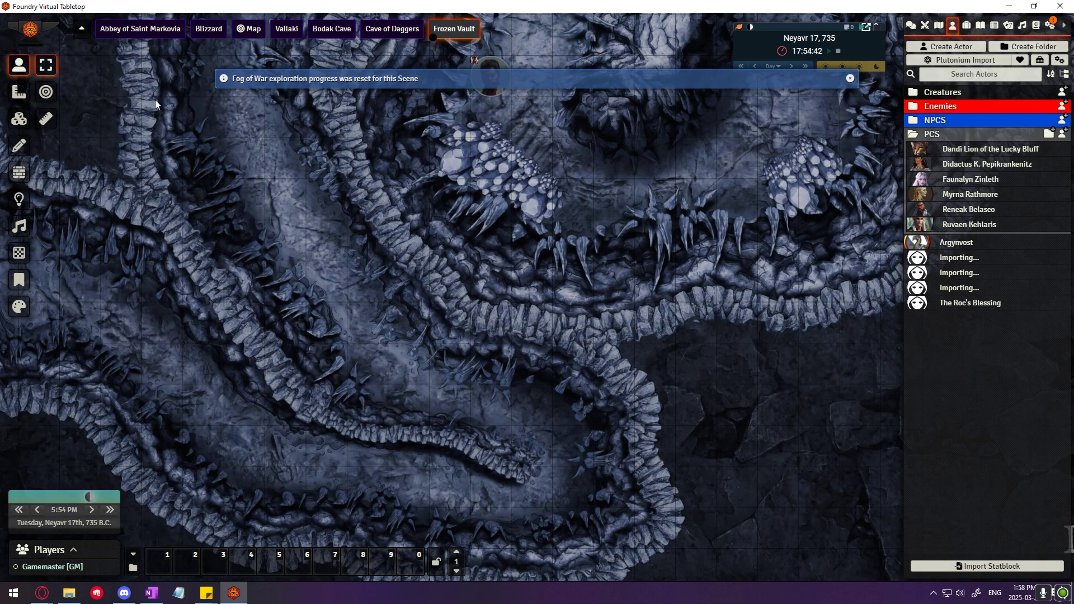
left_click(490, 92)
scroll(501, 372, "down", 5)
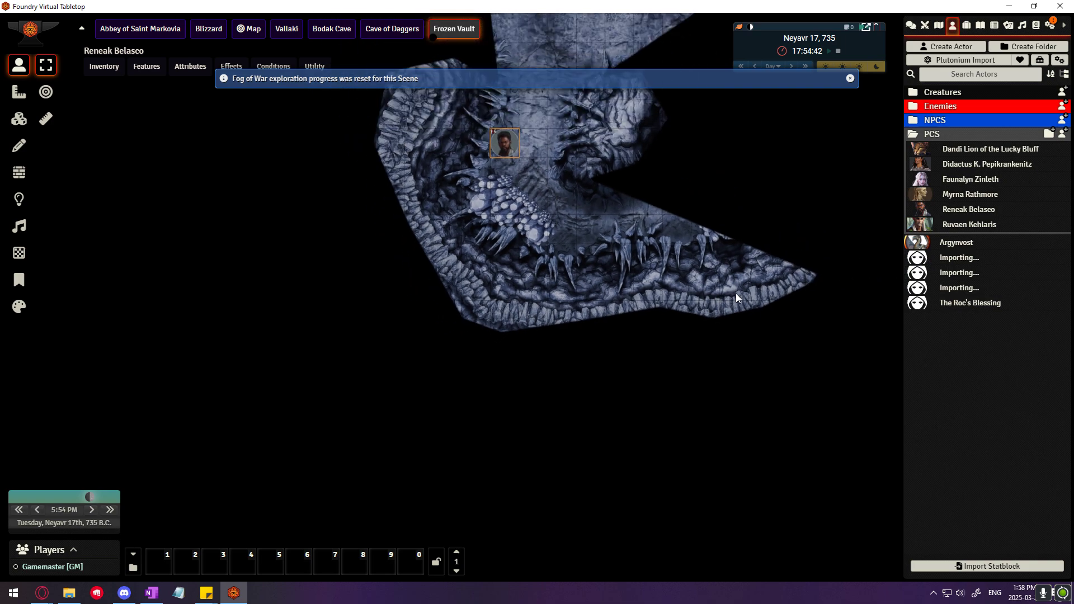
scroll(628, 308, "up", 3)
scroll(629, 308, "down", 5)
scroll(628, 303, "up", 5)
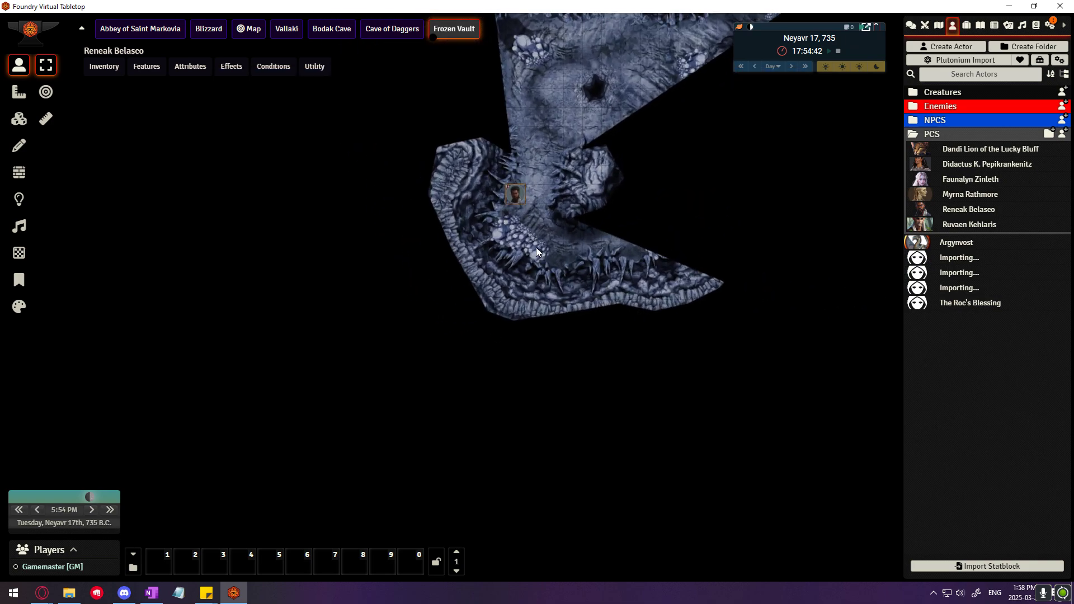
Place the character token in the curved tunnel west of the main chamber and advance it two squares diagonally southeast.
left_click_drag(505, 164, 358, 239)
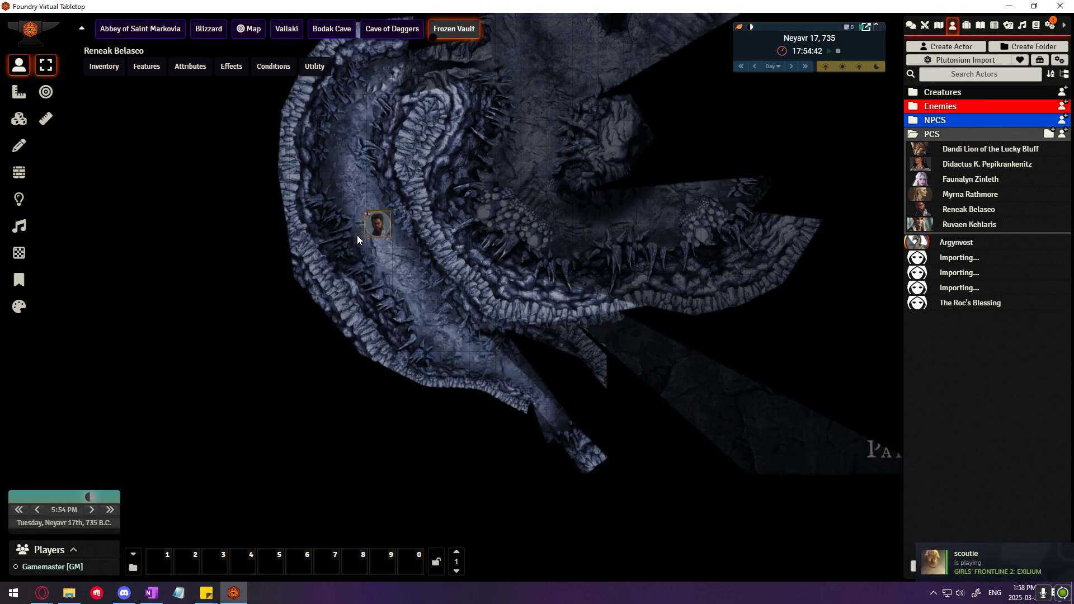
scroll(386, 217, "down", 1)
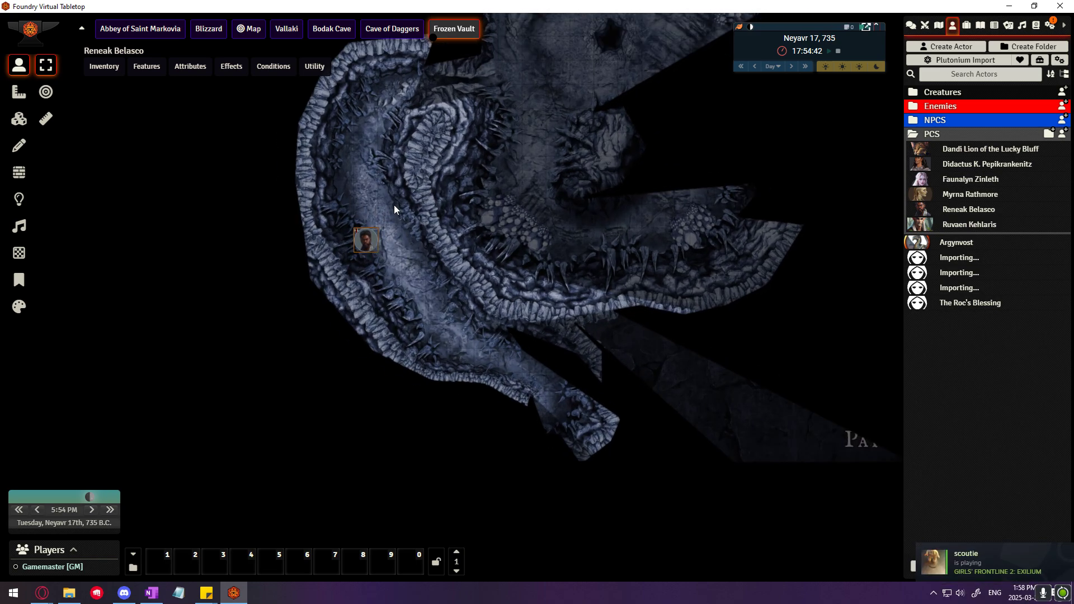
key("Down")
key("Right")
key("Down")
key("Right")
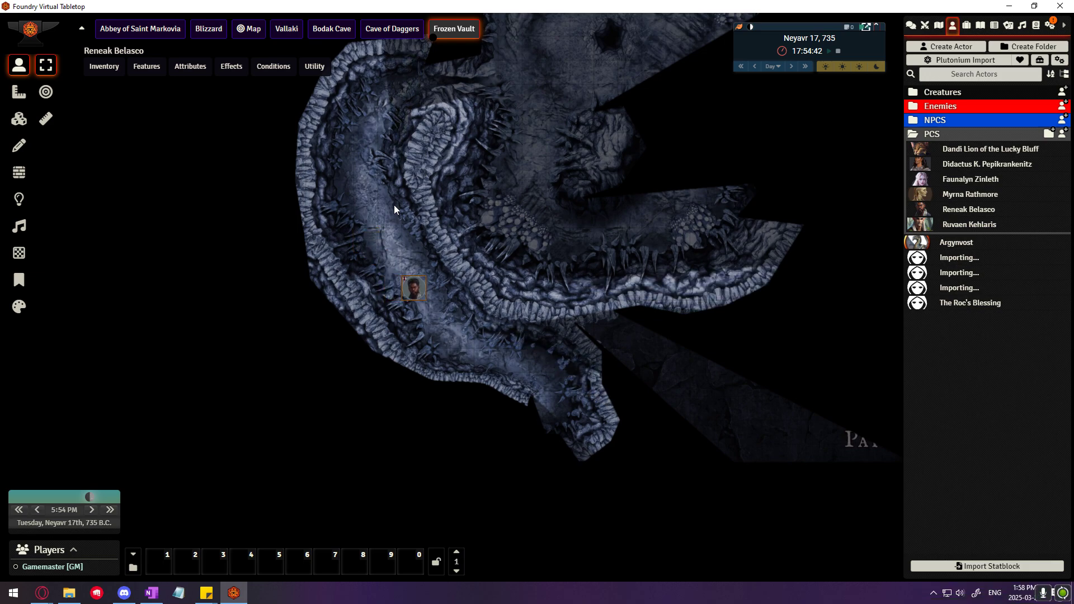
Walk the character token southeast along the curved tunnel to the bend at the tip of the dividing wall.
key("Down")
key("Right")
key("Down")
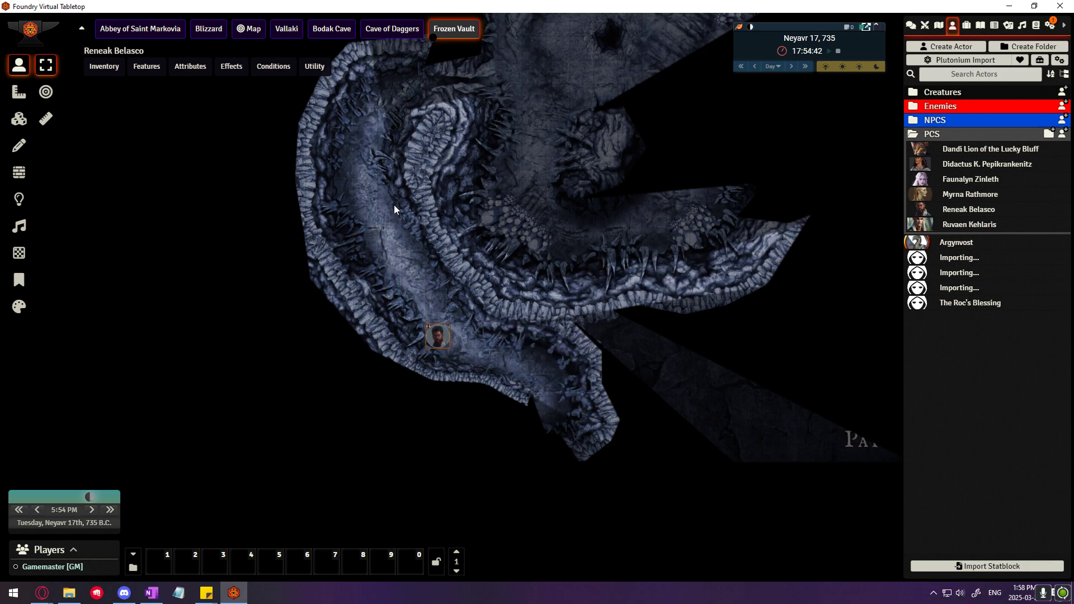
key("Right")
key("Right")
key("Right")
key("Down")
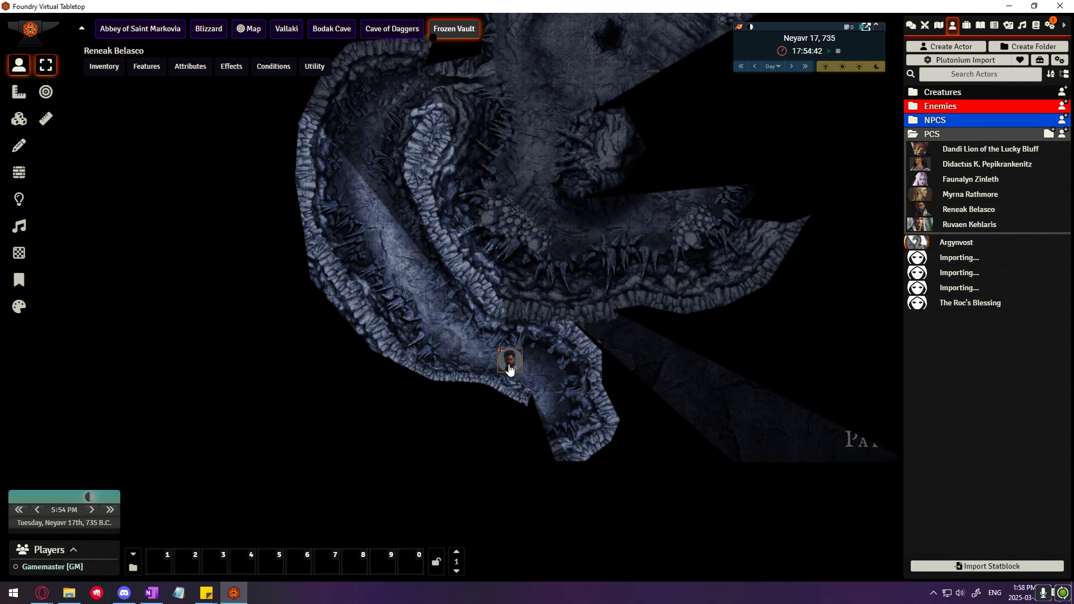
key("Right")
key("Down")
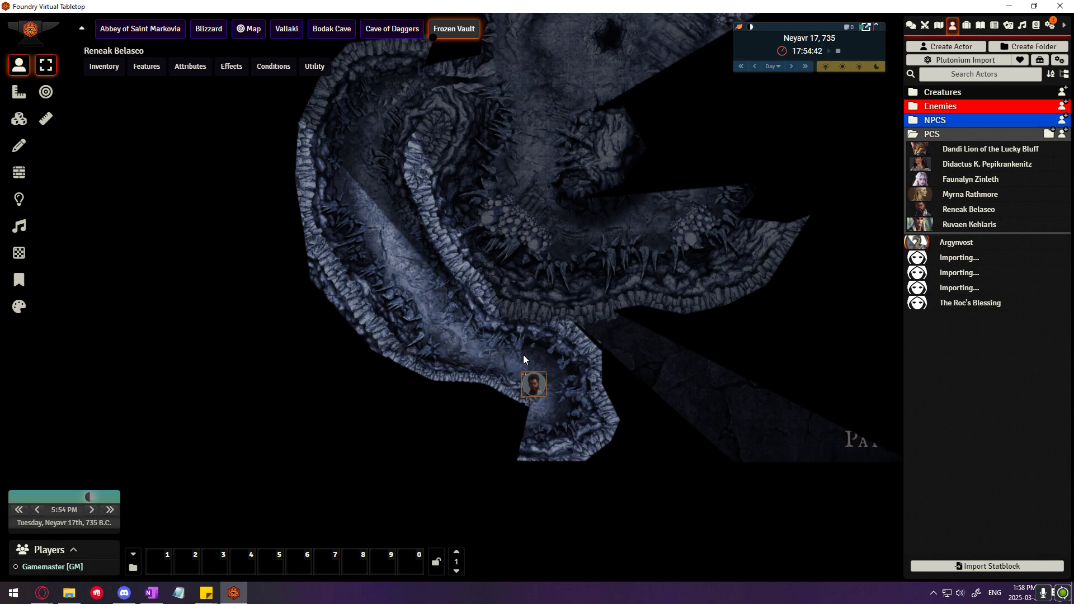
key("Down")
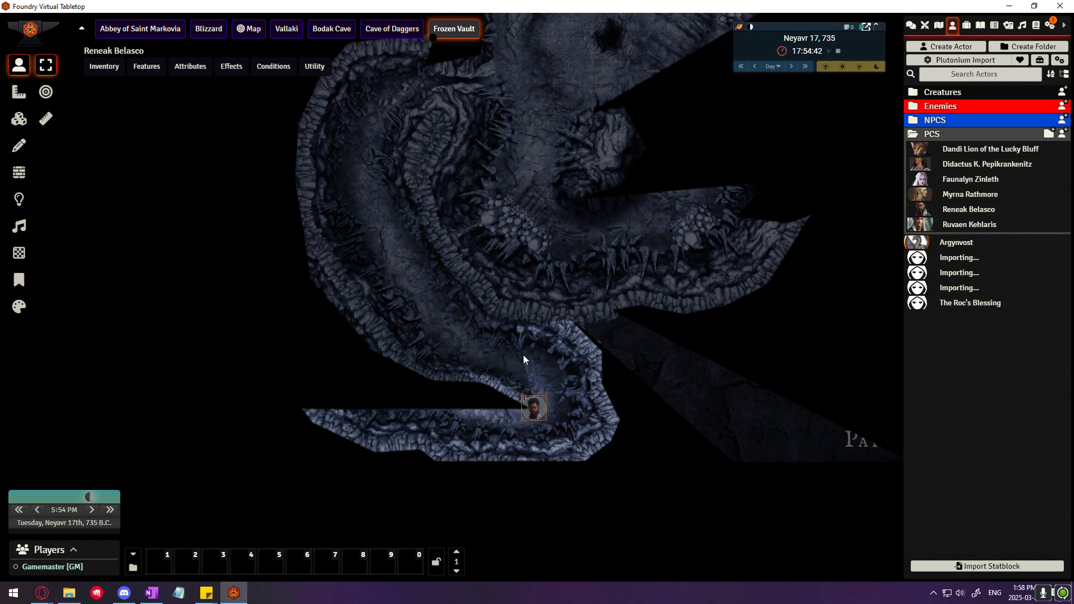
Walk the character token back and forth around the dividing wall's tip to test its line of sight, ending north of it.
key("Up")
key("Up")
key("Down")
key("Down")
key("Down")
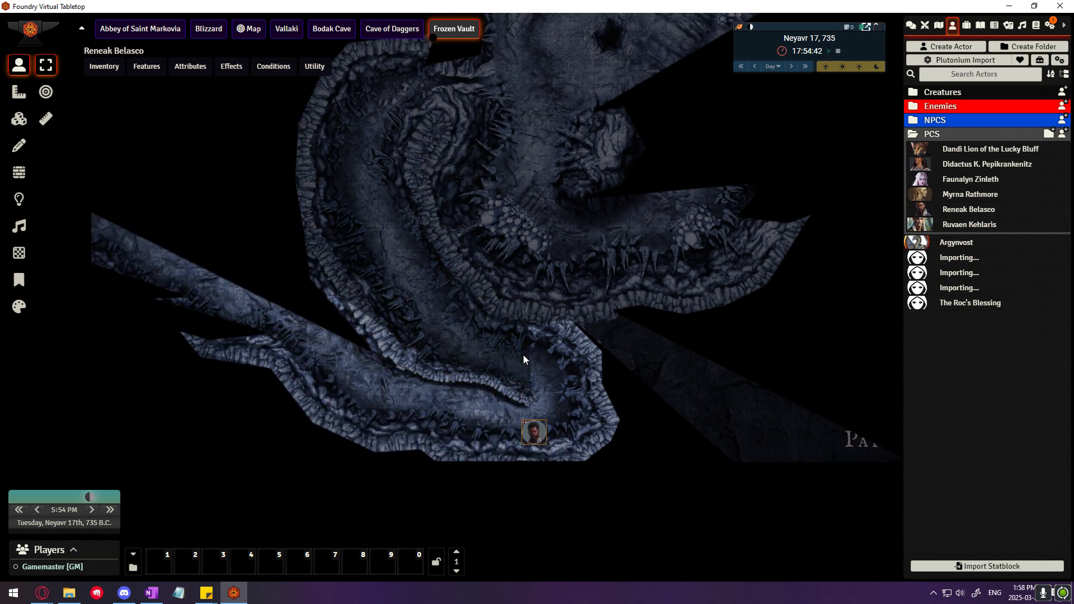
key("Up")
key("Up")
key("Up")
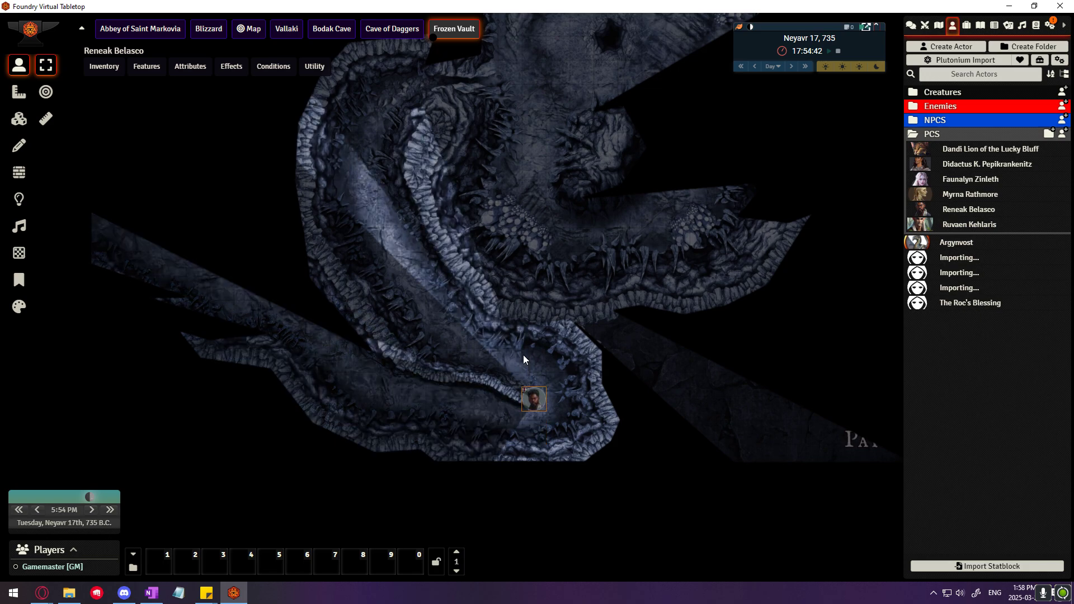
key("Left")
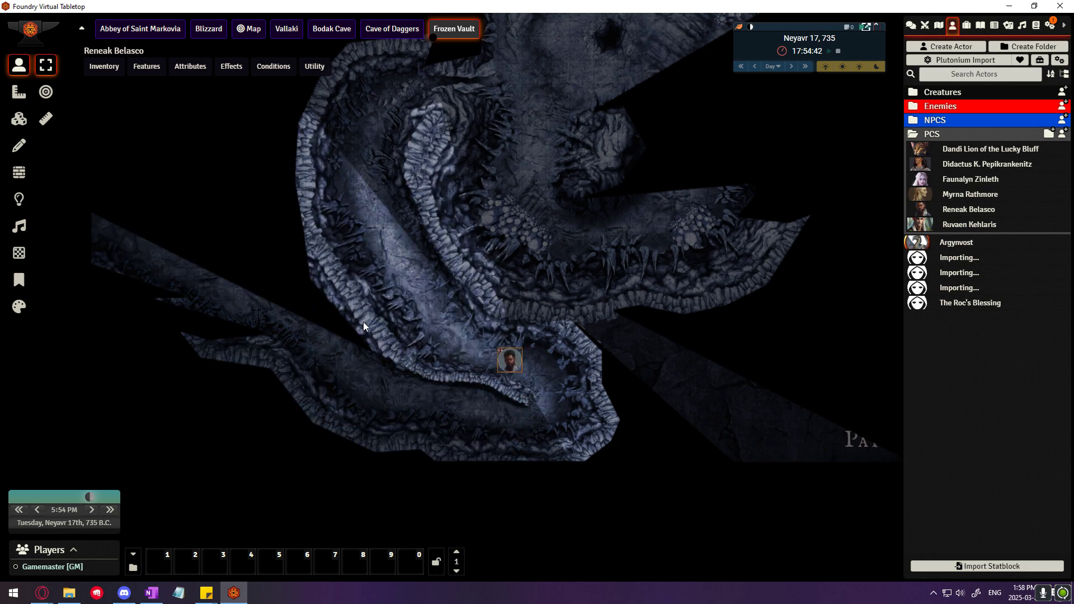
Place the character token in the lower tunnel south of the dividing wall and walk it northwest along the passage.
left_click_drag(515, 371, 453, 412)
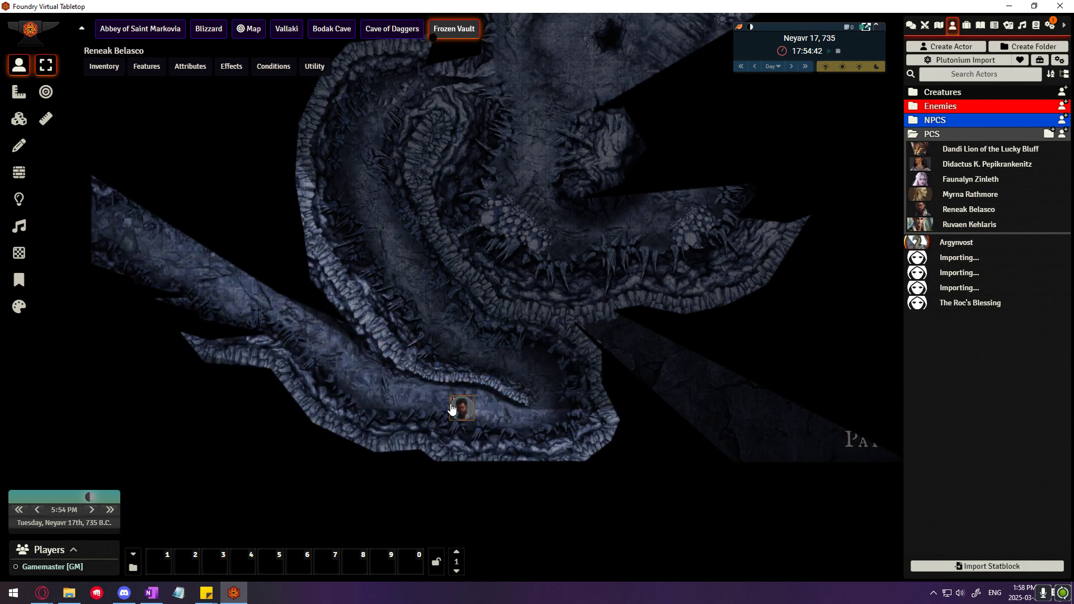
key("Left")
key("Up")
key("Left")
key("Left")
key("Left")
key("Up")
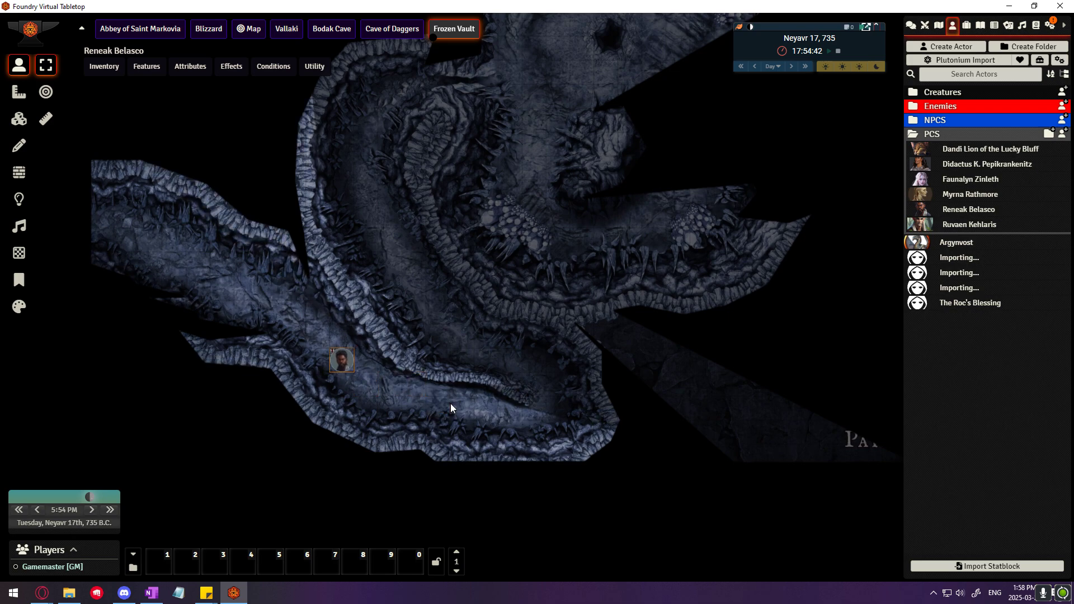
Move the character token back across the dividing wall into the curved tunnel west of the main chamber.
left_click_drag(342, 364, 384, 259)
left_click_drag(367, 151, 331, 320)
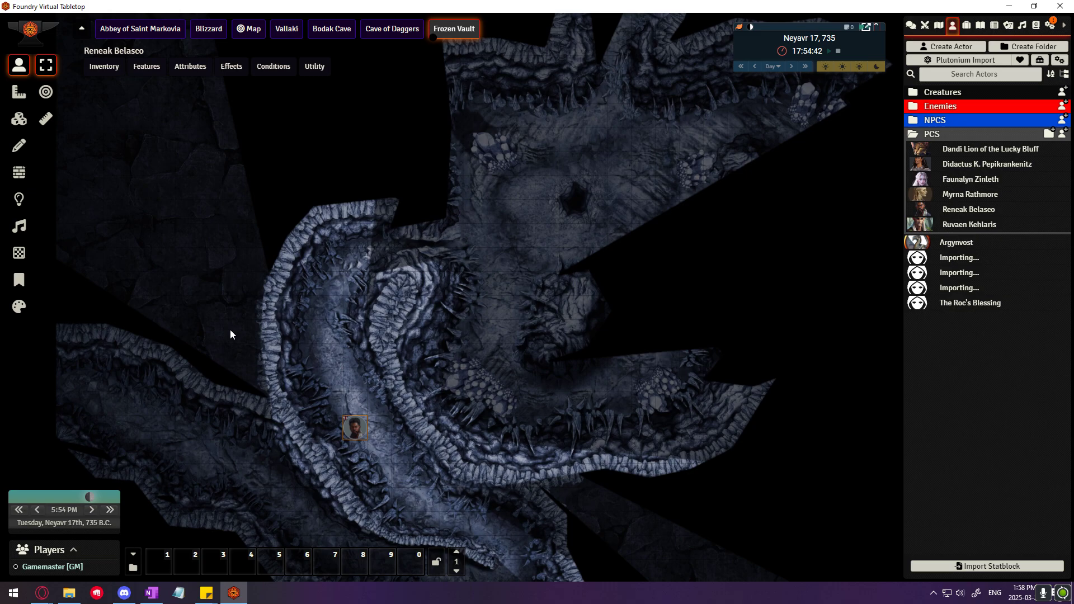
Display the scene's walls and examine how they enclose the curved tunnel and its junction with the main chamber.
left_click(21, 176)
scroll(451, 217, "up", 5)
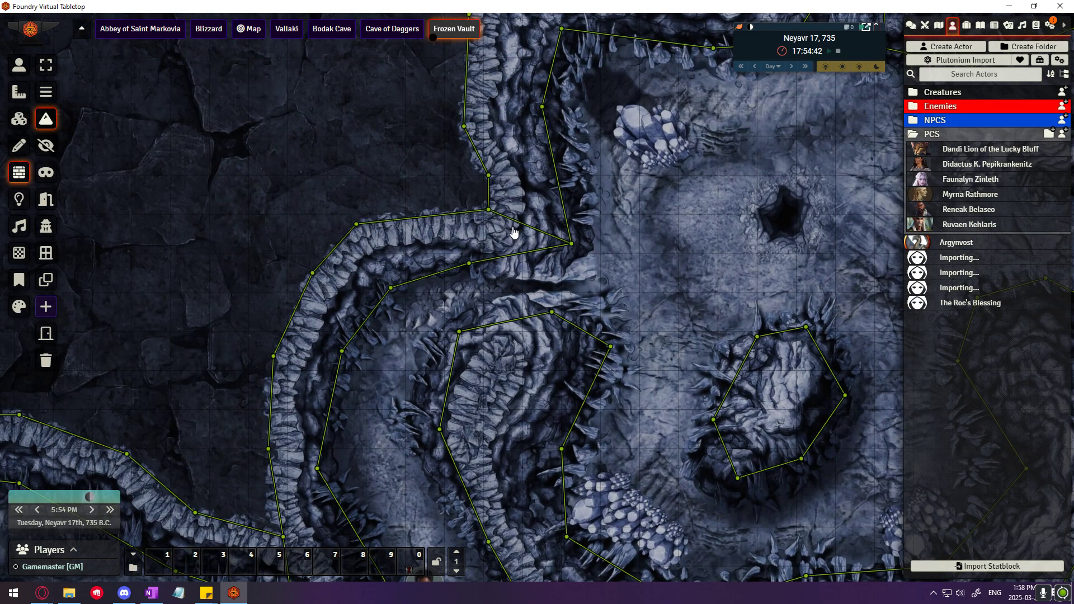
left_click_drag(508, 231, 511, 186)
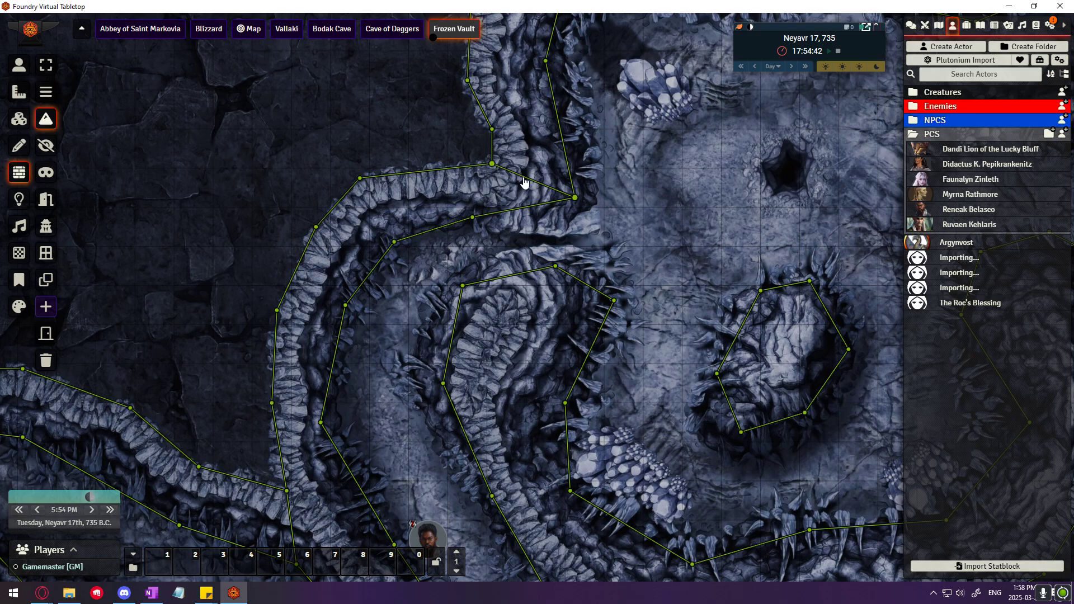
scroll(530, 184, "up", 7)
left_click_drag(483, 138, 435, 244)
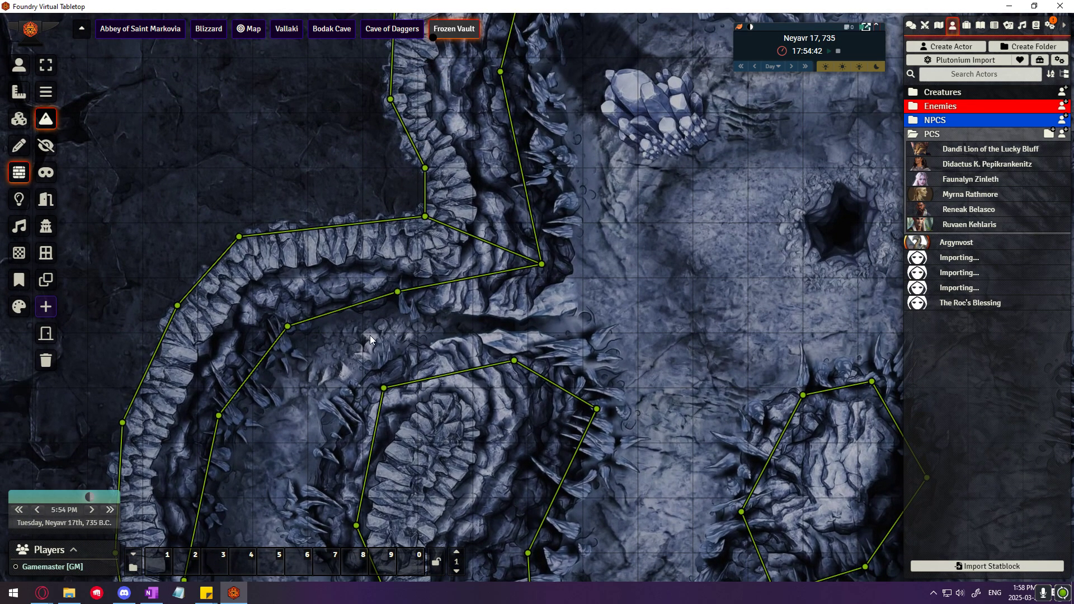
left_click_drag(315, 381, 358, 107)
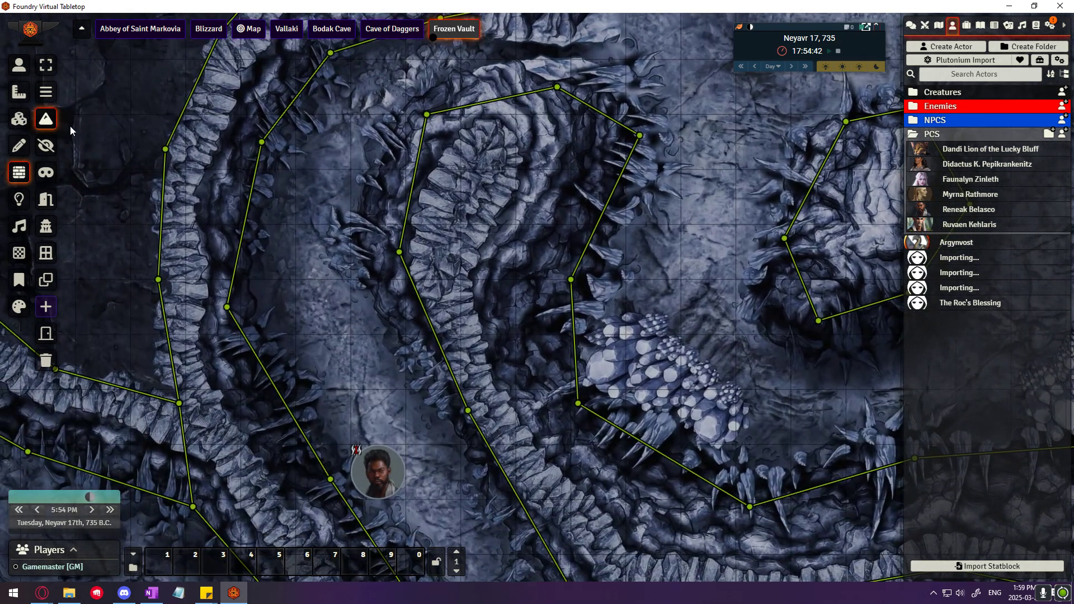
Move the character token up the curved tunnel to its northern bend and examine its sight into the main chamber.
left_click(16, 73)
left_click_drag(385, 487, 322, 165)
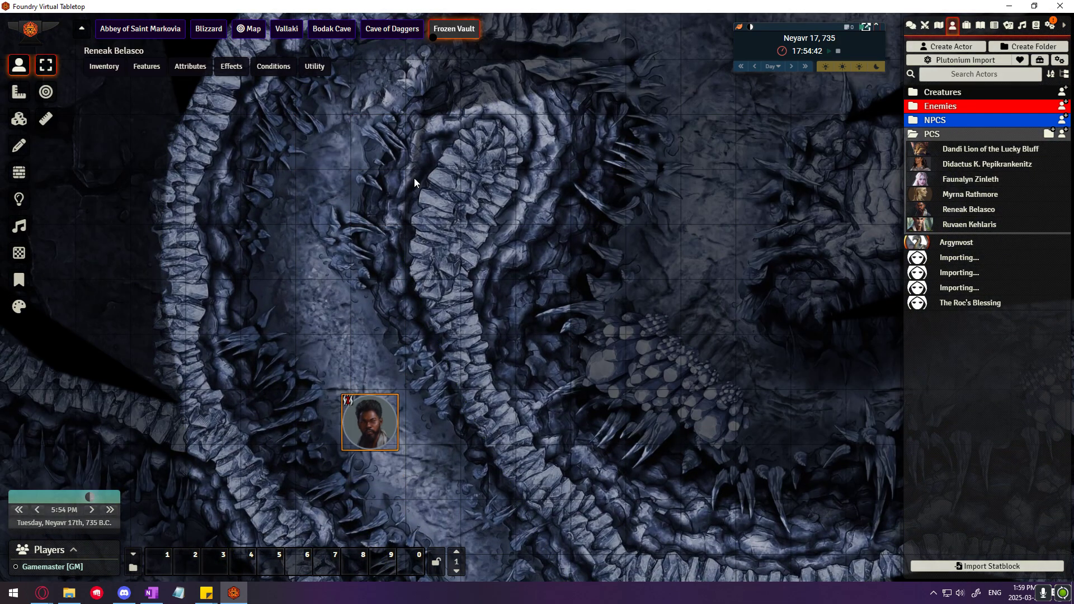
left_click_drag(631, 131, 602, 400)
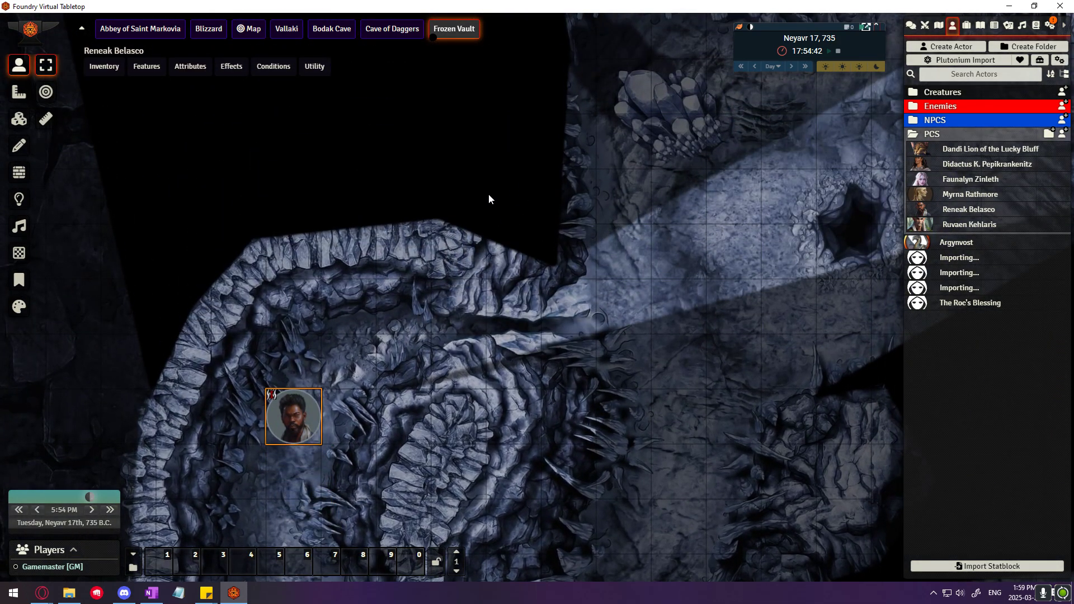
left_click_drag(626, 238, 598, 401)
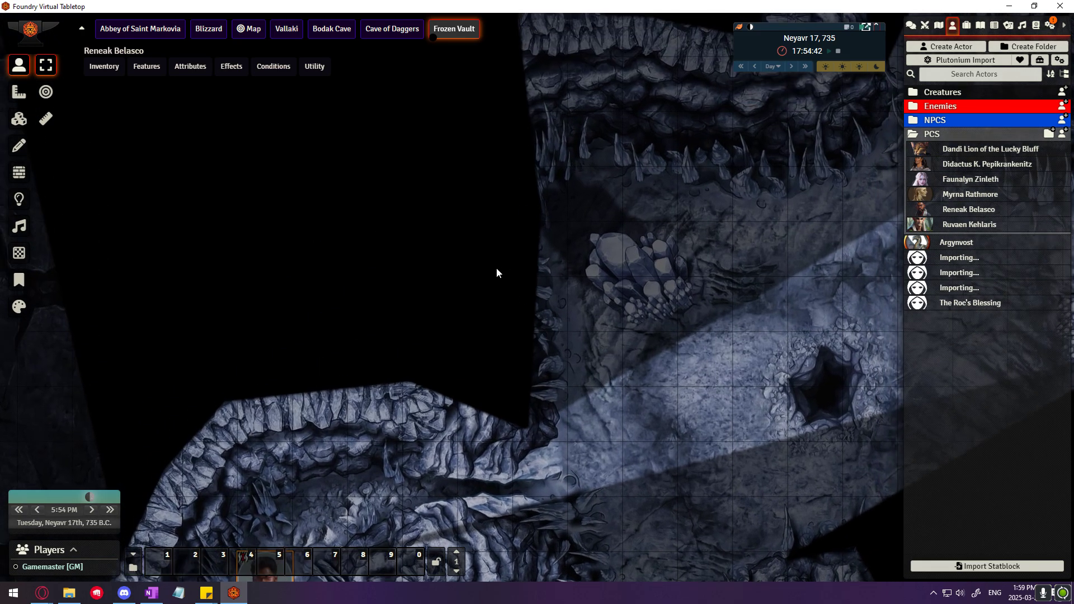
scroll(614, 384, "down", 7)
scroll(615, 384, "up", 4)
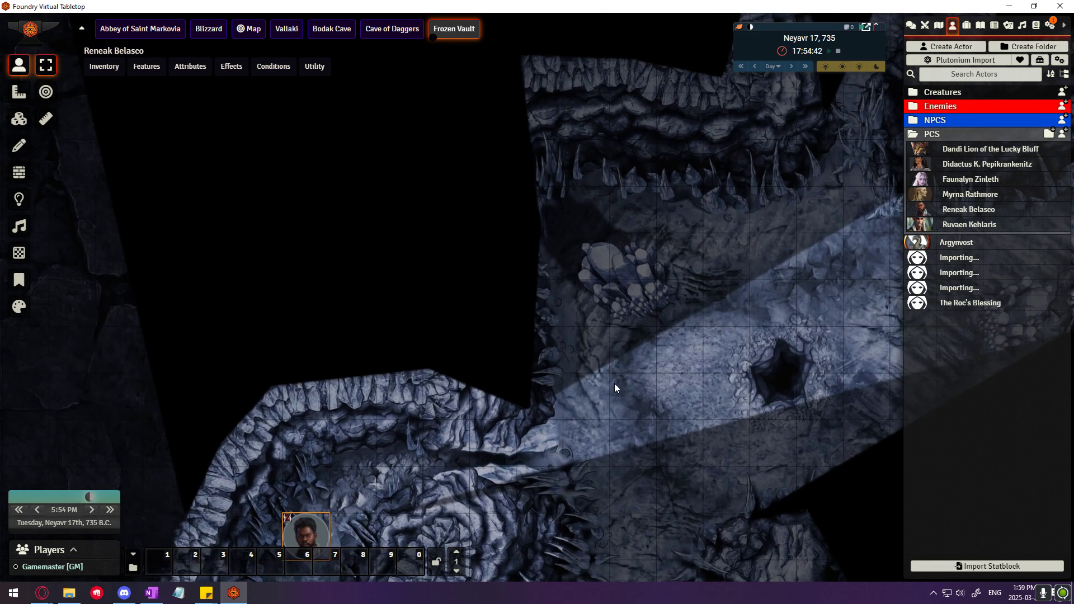
Move the character token to the tunnel's narrow opening and walk it east into the main chamber.
left_click_drag(615, 384, 628, 217)
left_click_drag(298, 357, 398, 288)
key("Right")
key("Right")
key("Right")
key("Right")
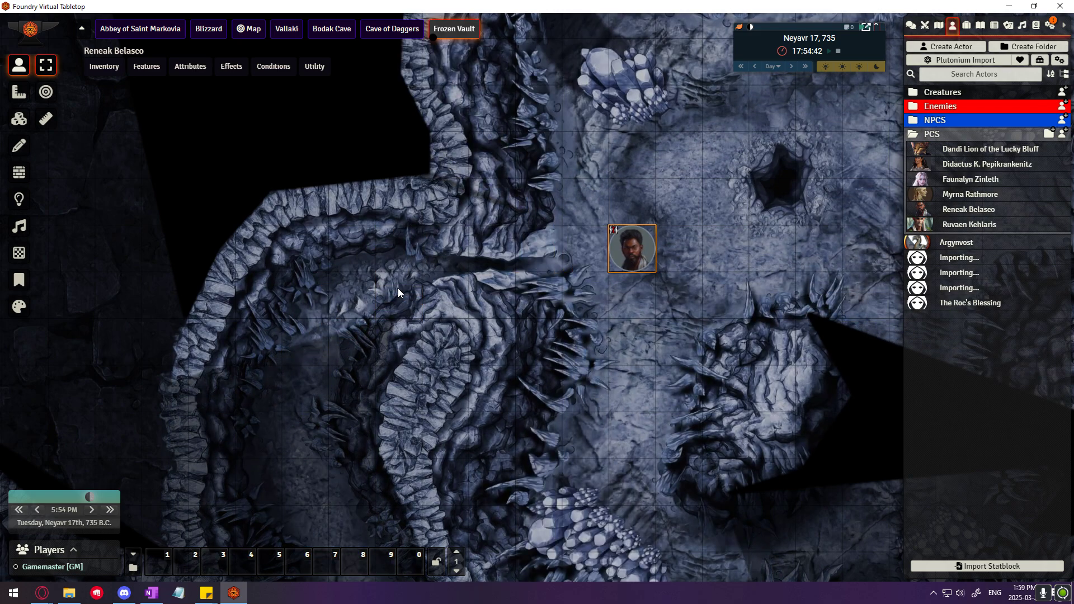
Place the character token beside the star-shaped pit in the middle of the main chamber.
scroll(518, 240, "down", 8)
scroll(542, 250, "up", 6)
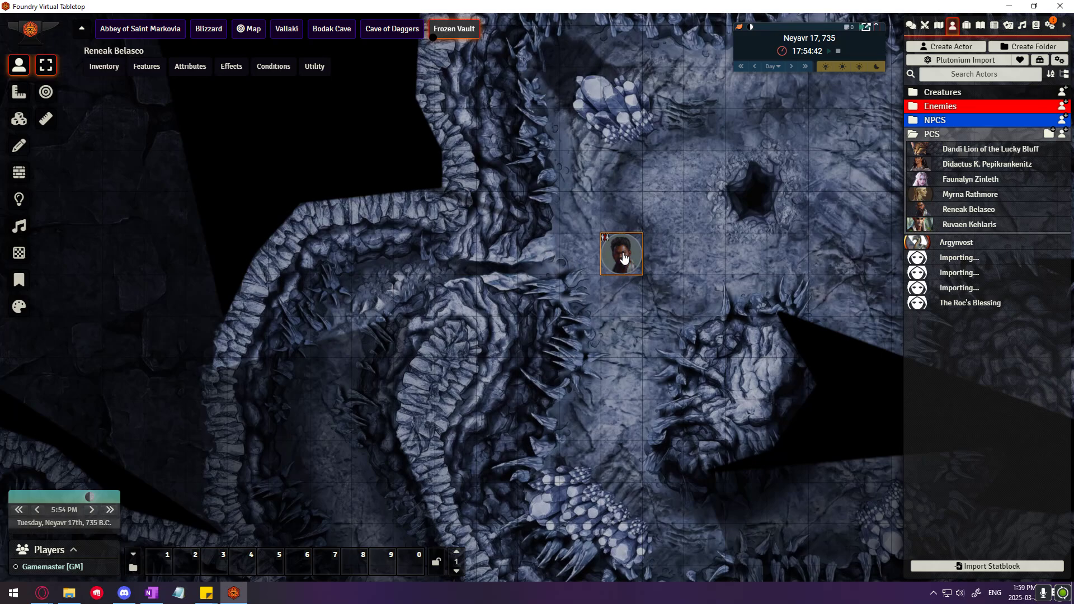
left_click_drag(625, 258, 762, 193)
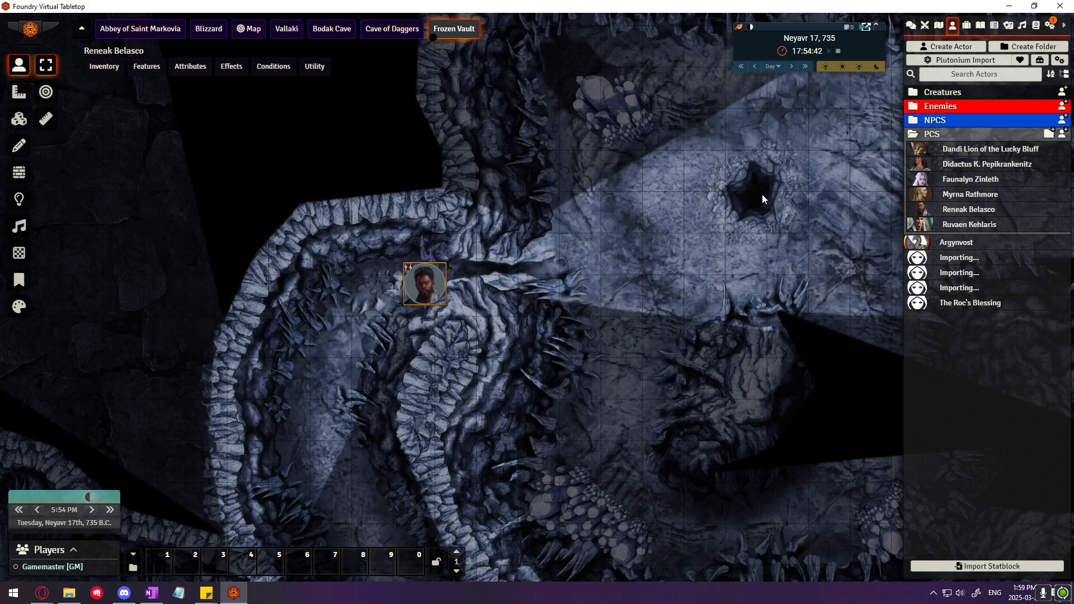
Reset the scene's fog of war exploration for all players.
scroll(762, 191, "down", 8)
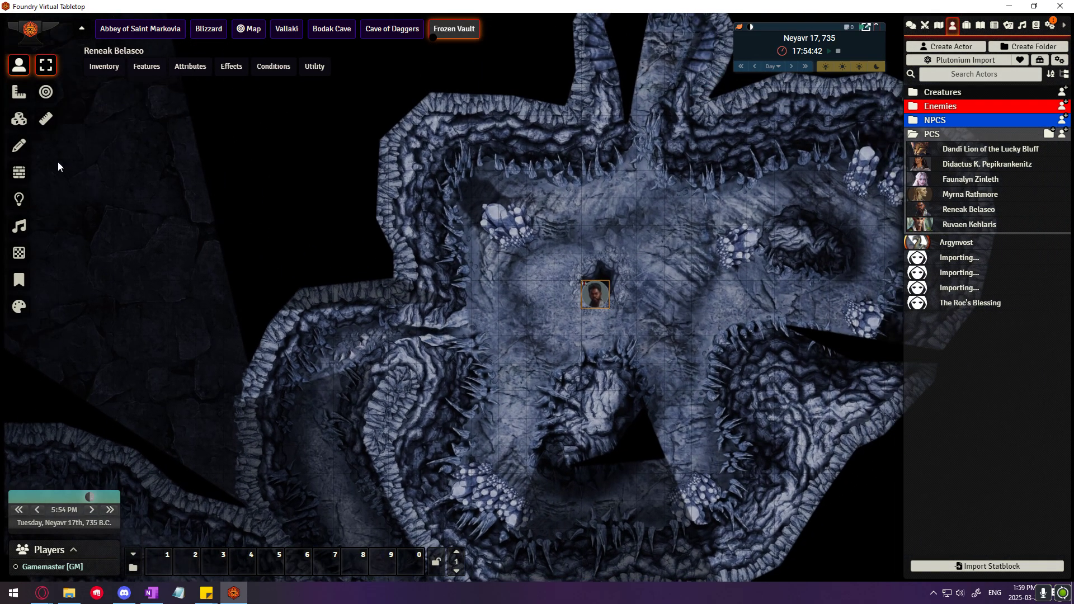
left_click(19, 198)
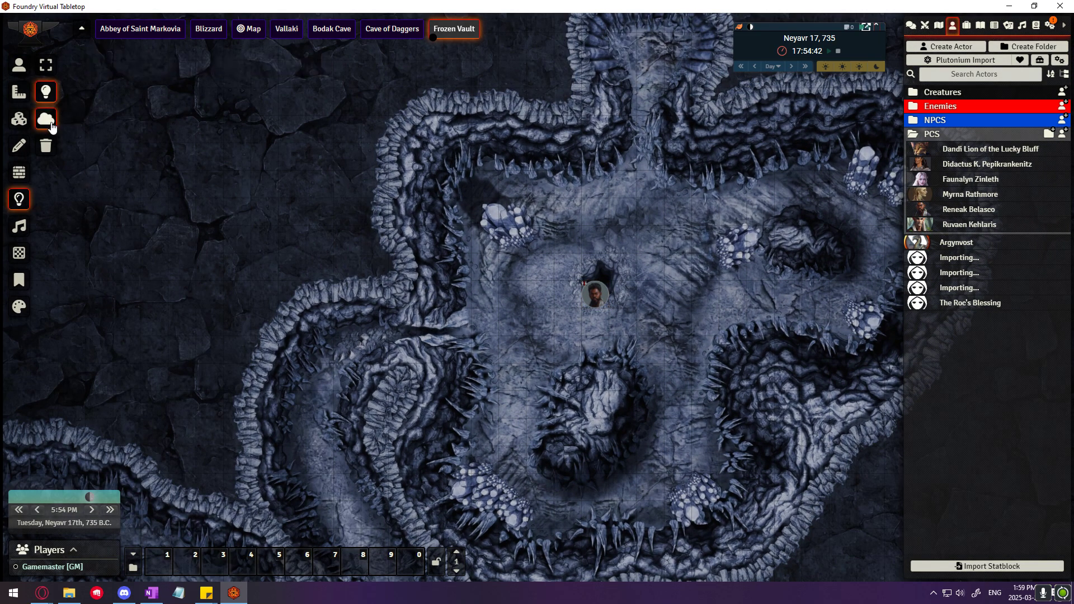
left_click(46, 119)
left_click(473, 314)
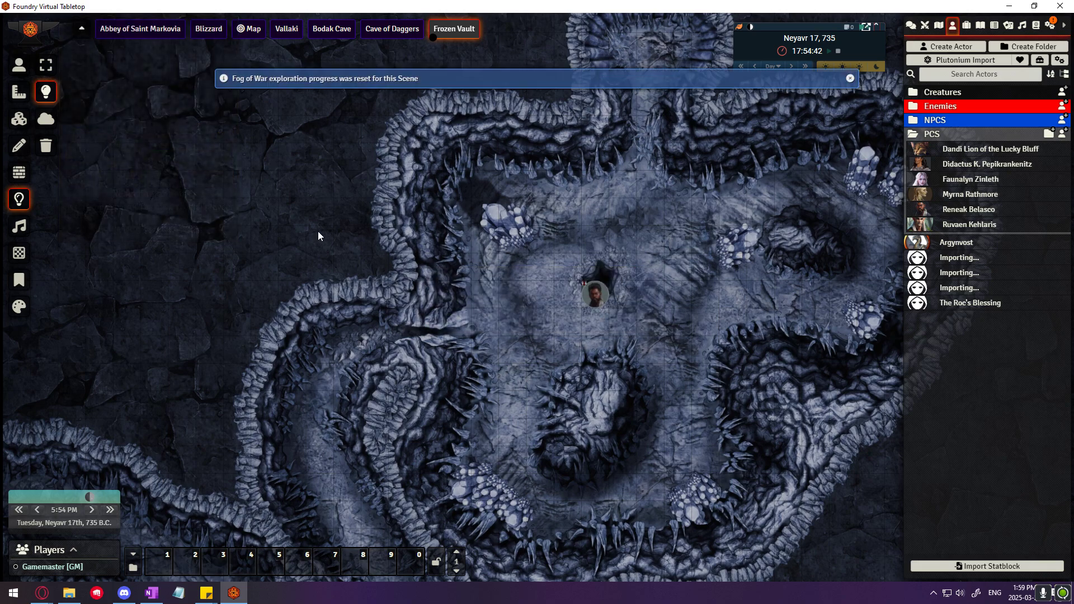
Select the character token by the pit and examine its vision toward the curved tunnel's junction.
left_click(19, 64)
left_click(585, 296)
scroll(573, 300, "up", 5)
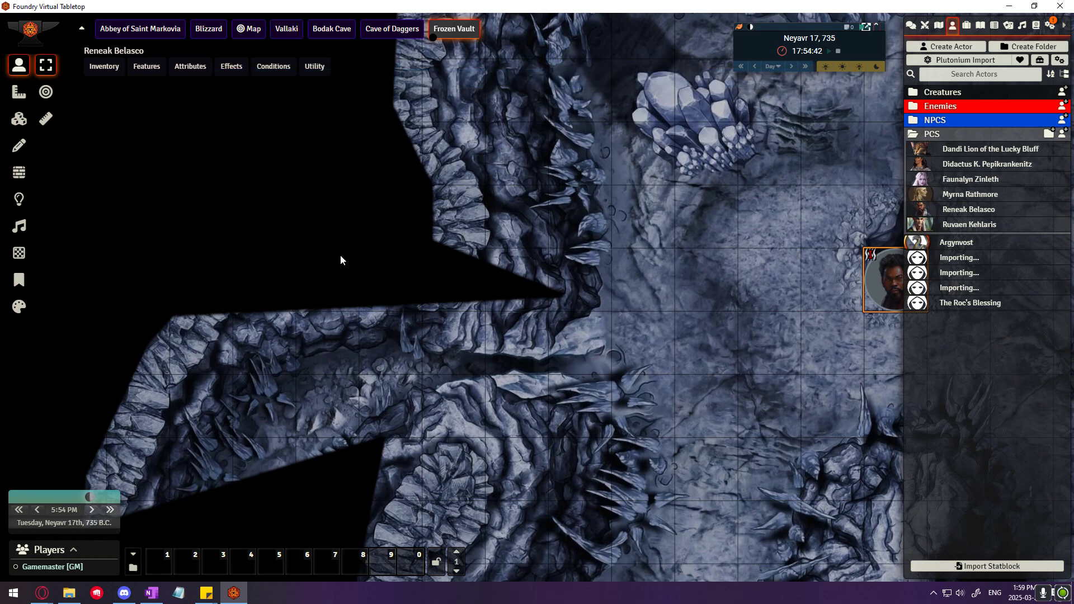
left_click_drag(754, 258, 449, 212)
key("w")
left_click_drag(297, 147, 690, 232)
Delete the diagonal wall segment joining the outer wall to the inner wall's corner at the tunnel junction.
left_click(19, 199)
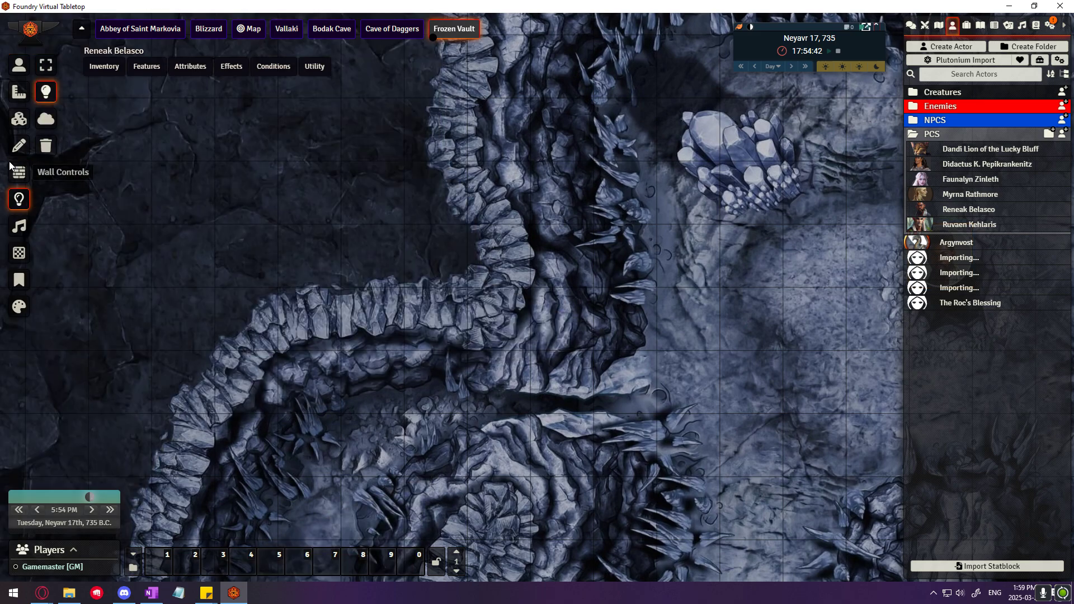
left_click(19, 172)
scroll(562, 326, "up", 2)
left_click(549, 314)
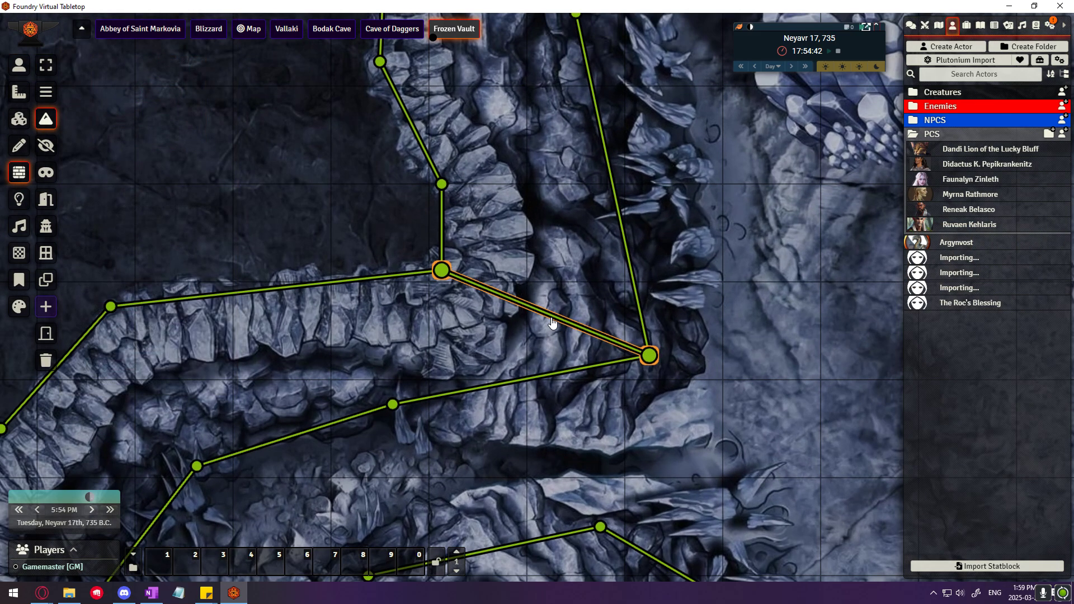
key("Delete")
scroll(749, 285, "down", 10)
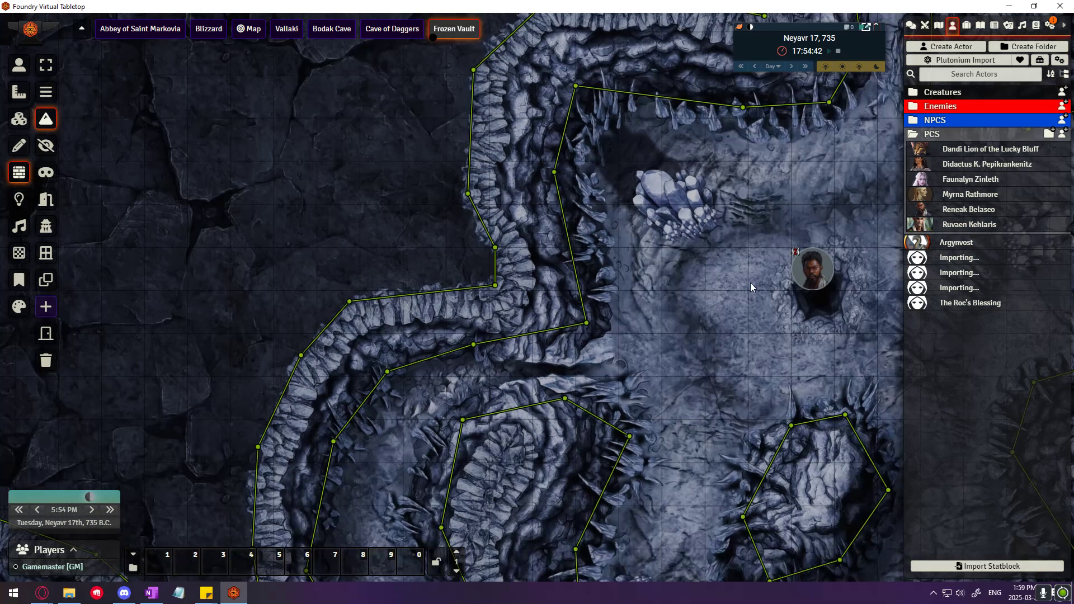
Check the token's vision with the diagonal wall removed, and clear the scene's explored fog of war again.
left_click_drag(750, 283, 556, 261)
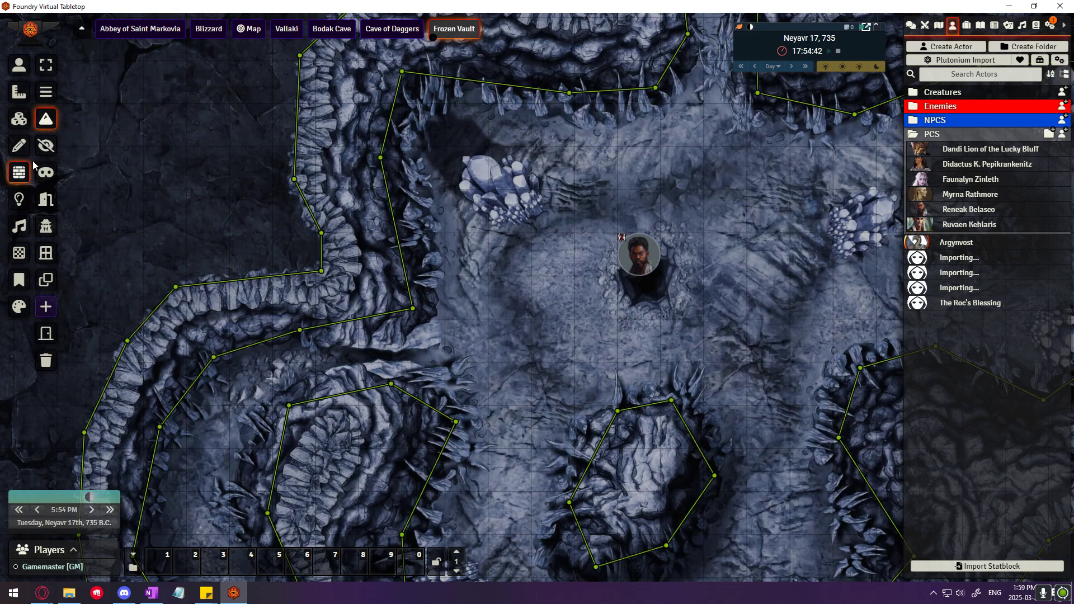
left_click(19, 65)
left_click(649, 260)
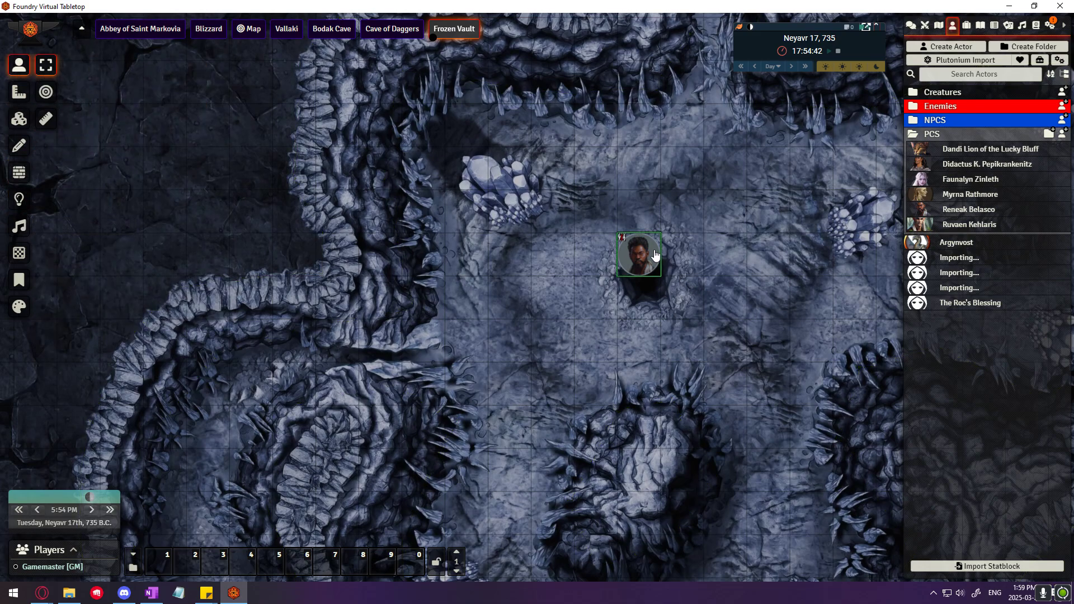
left_click(19, 200)
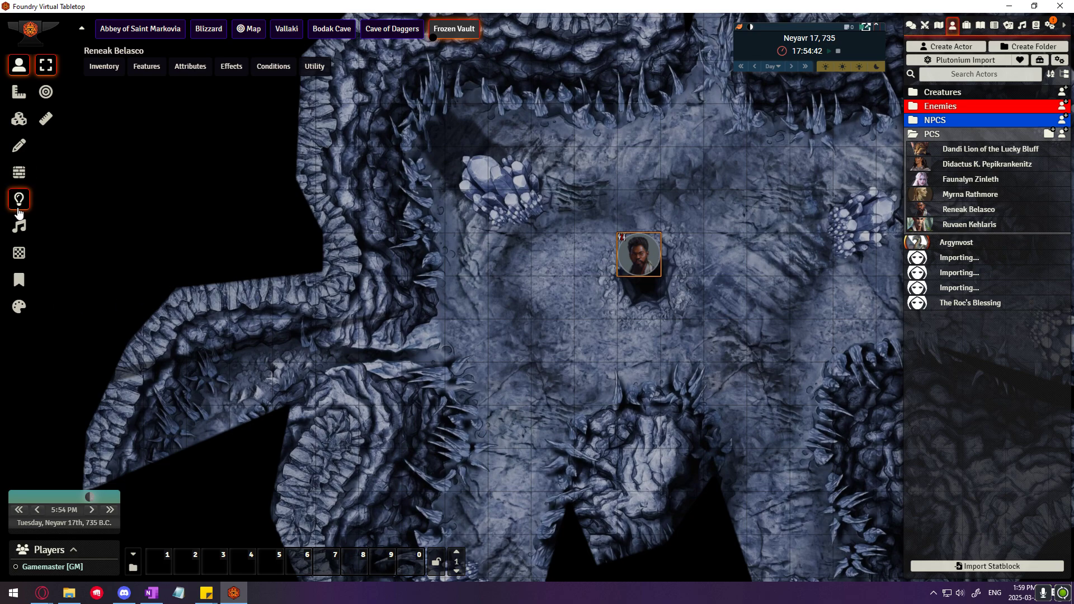
left_click(46, 119)
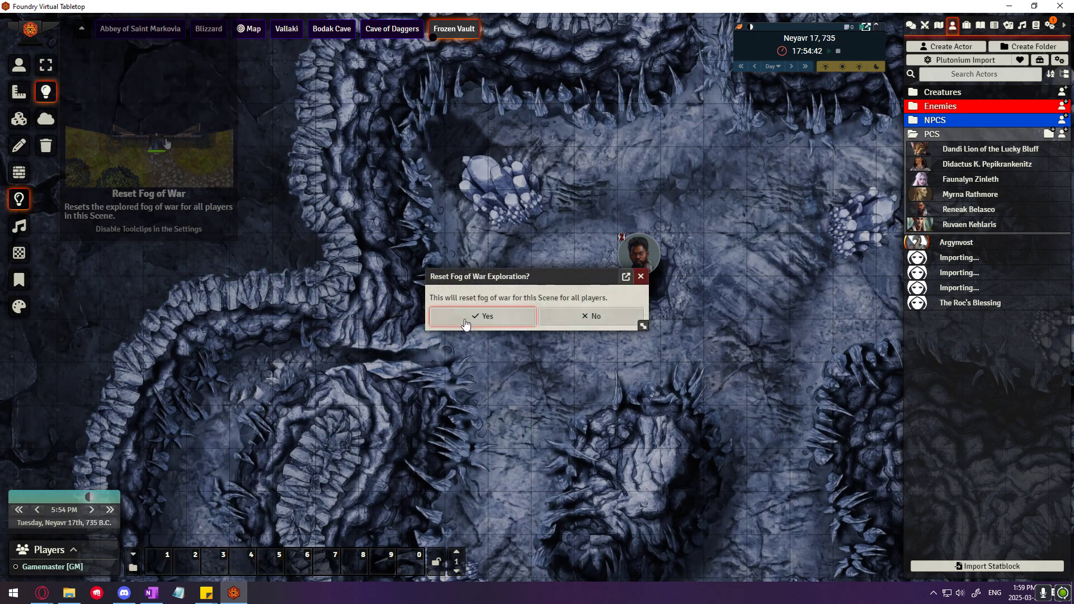
left_click(482, 316)
Select the character token and examine its line of sight past the wall corner at the tunnel's mouth.
left_click(26, 69)
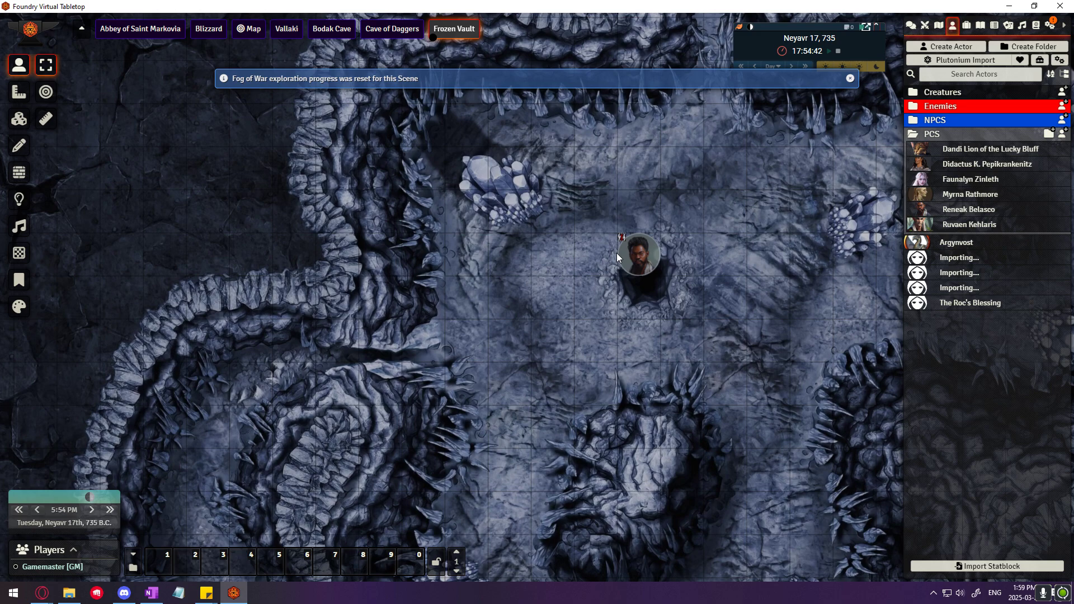
left_click(636, 263)
scroll(291, 337, "up", 9)
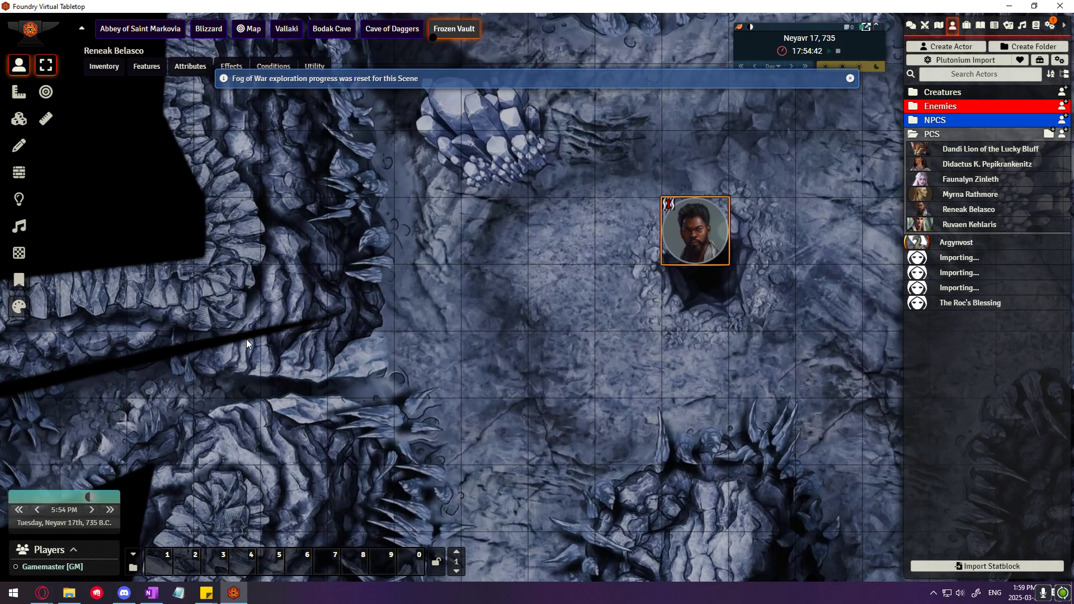
left_click_drag(347, 358, 593, 286)
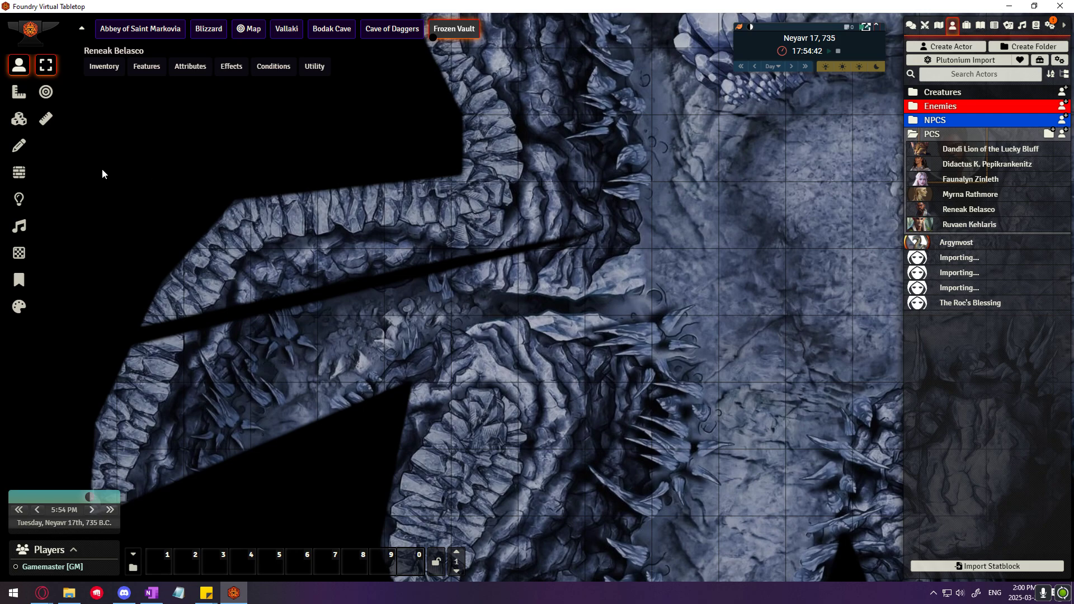
Draw a temporary wall from the token past the tunnel-mouth corner to illustrate its sight line, and delete it.
left_click(19, 173)
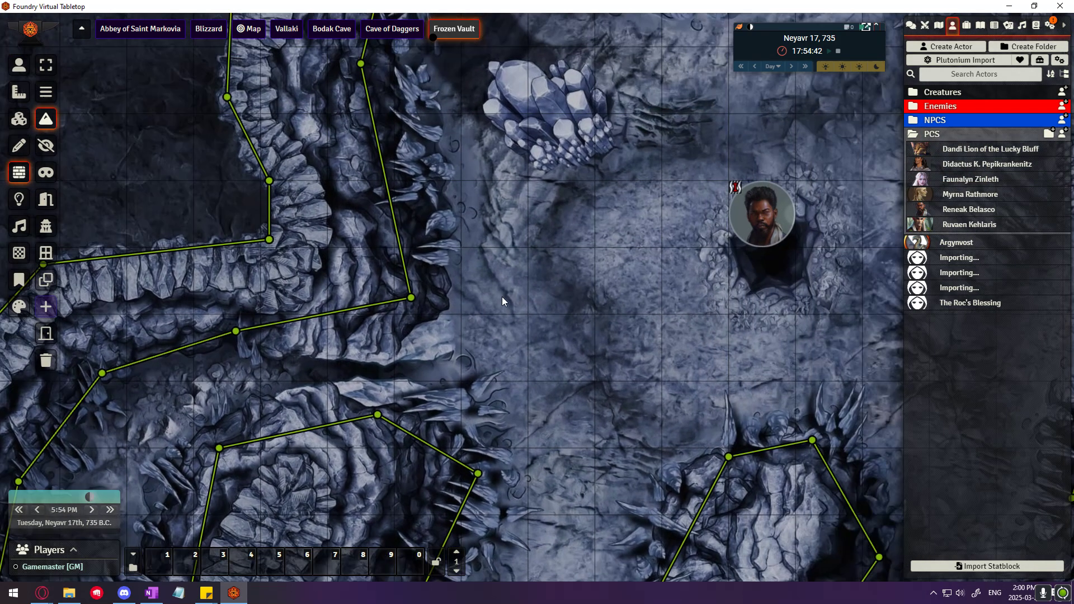
left_click_drag(502, 297, 430, 296)
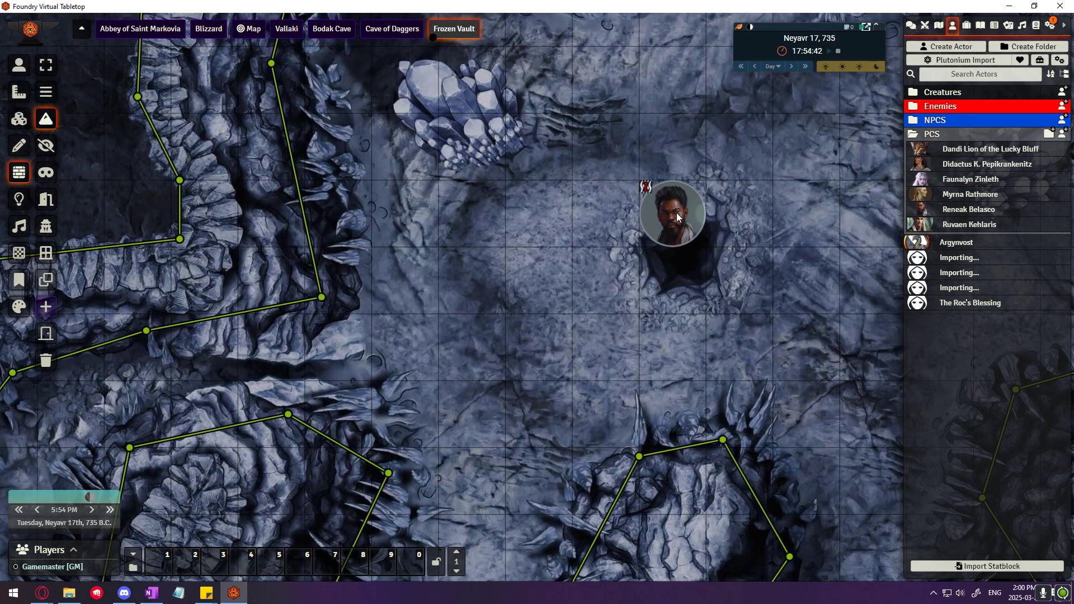
left_click_drag(673, 219, 397, 314)
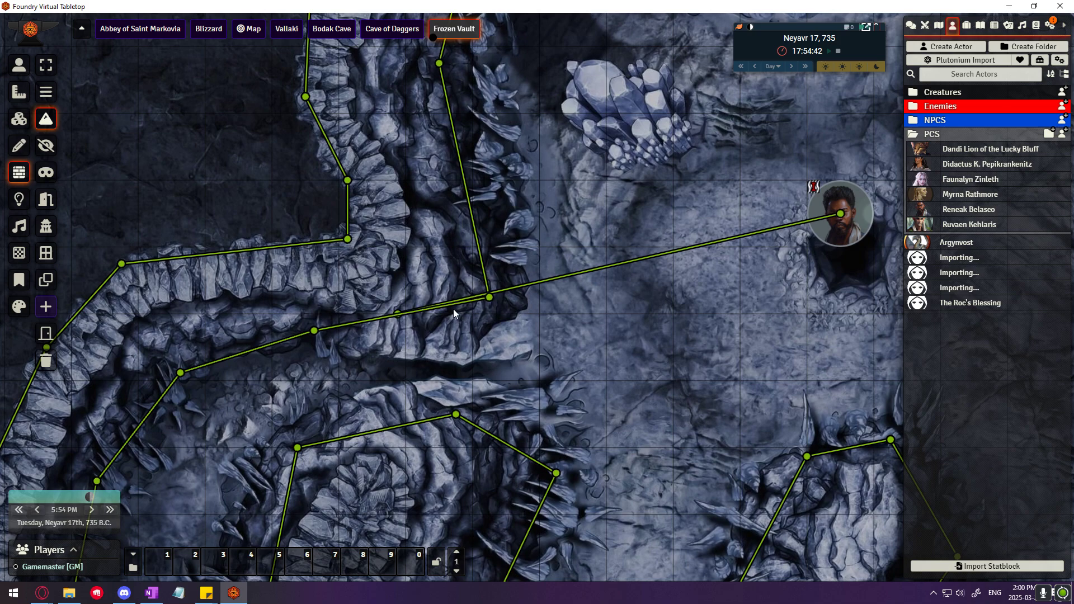
left_click(542, 285)
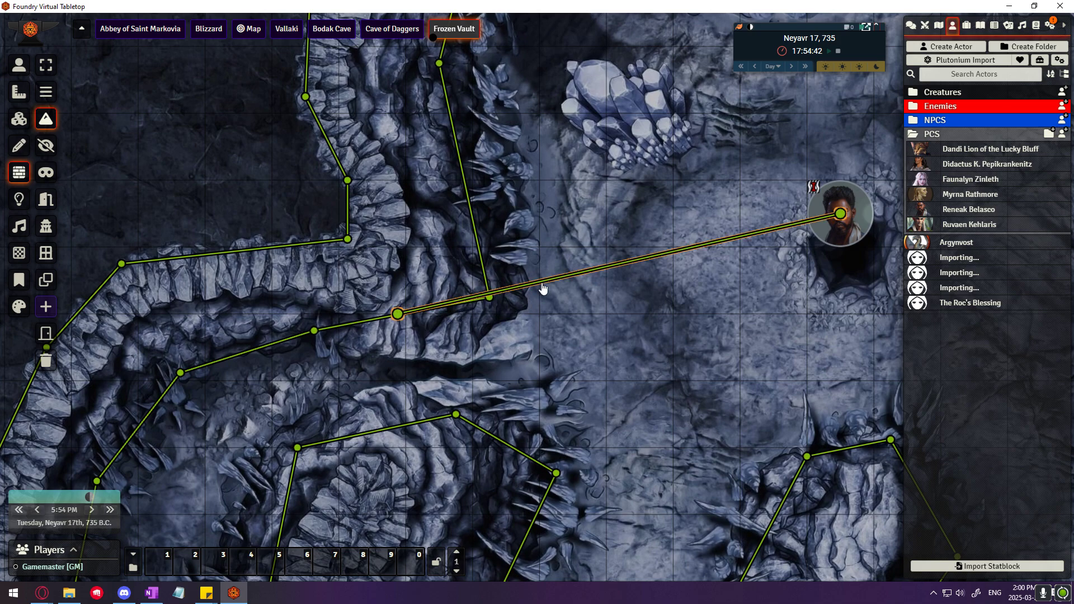
key("Delete")
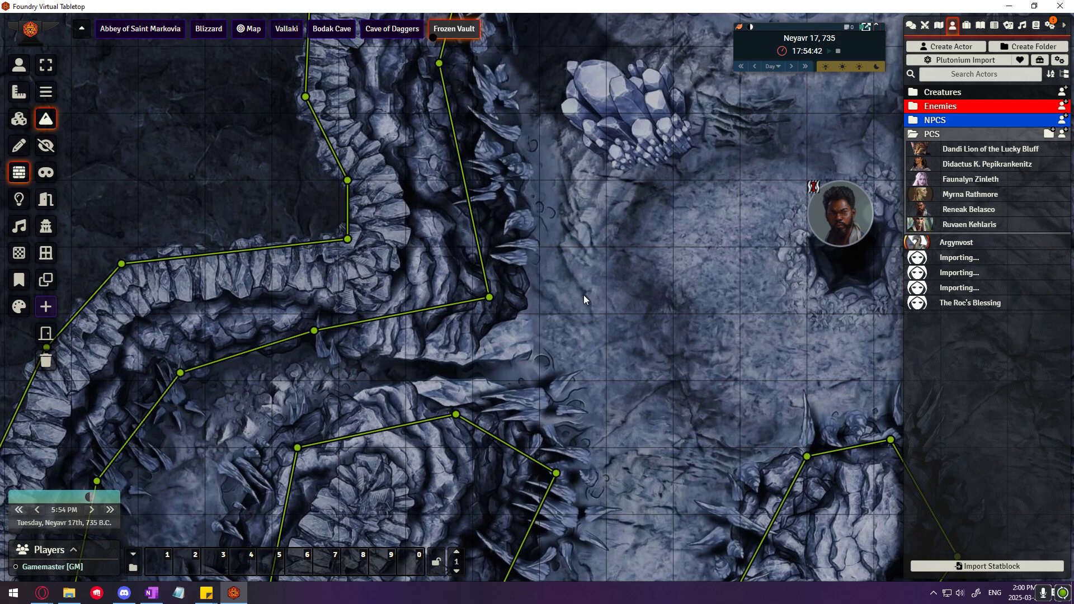
Shift the wall corner at the north side of the tunnel mouth slightly to the northwest.
left_click_drag(489, 298, 474, 283)
scroll(680, 271, "down", 8)
left_click_drag(693, 305, 541, 334)
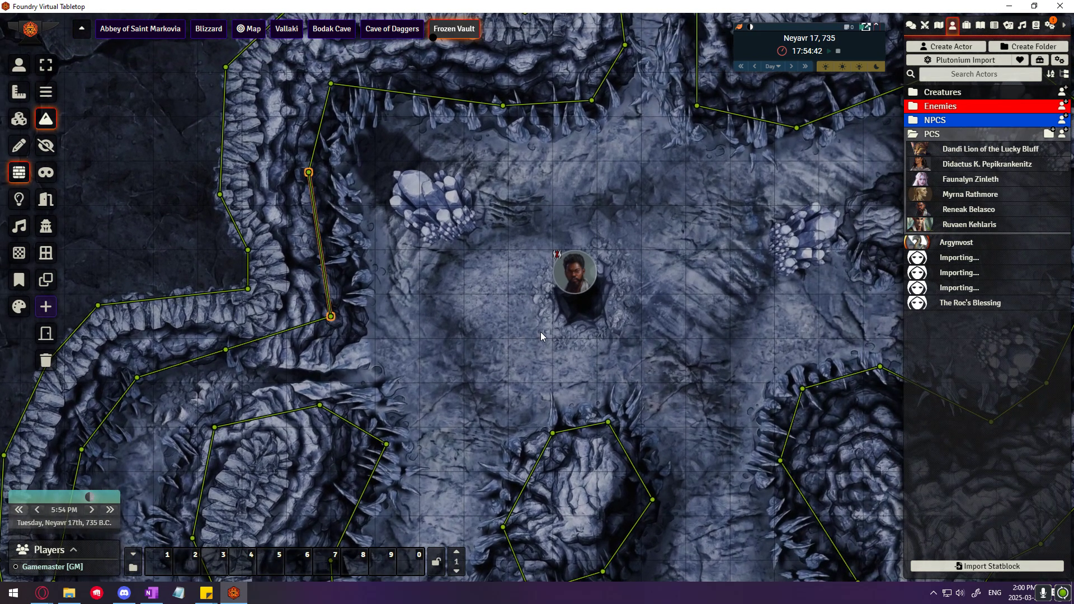
Select the character token, move it northwest of the pit, and check its vision past the adjusted wall corner.
left_click(25, 64)
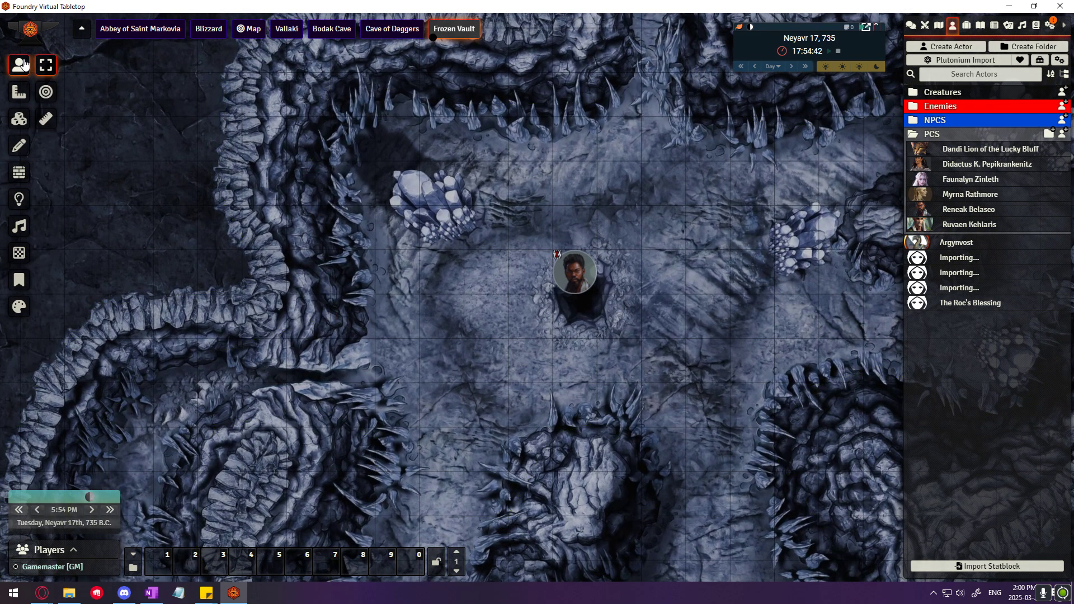
left_click(591, 270)
left_click_drag(248, 345, 416, 332)
scroll(706, 267, "up", 8)
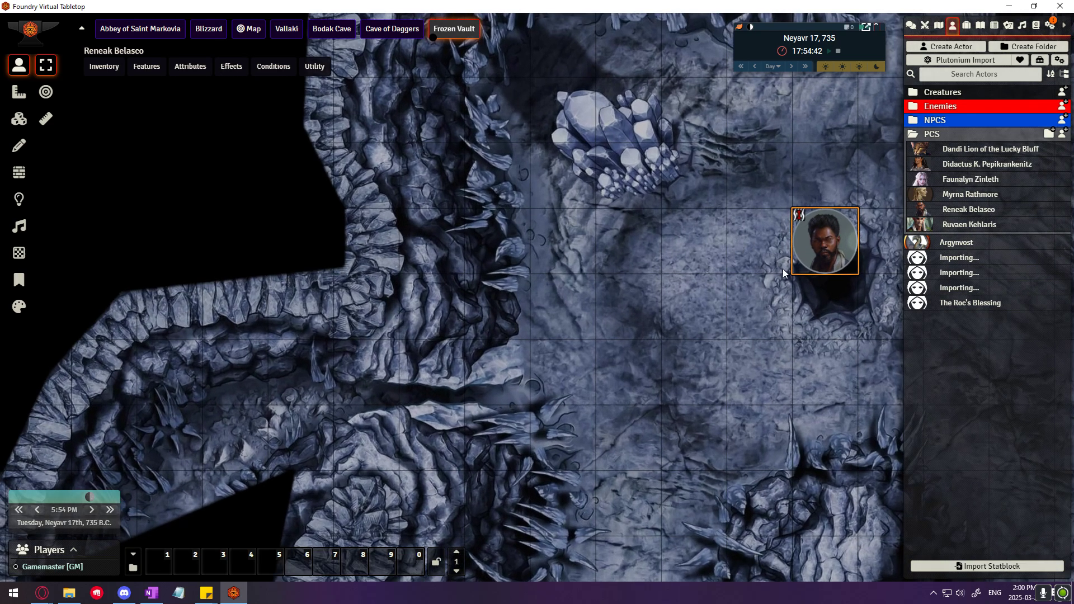
left_click_drag(687, 244, 551, 320)
left_click_drag(694, 314, 590, 176)
left_click_drag(314, 420, 529, 257)
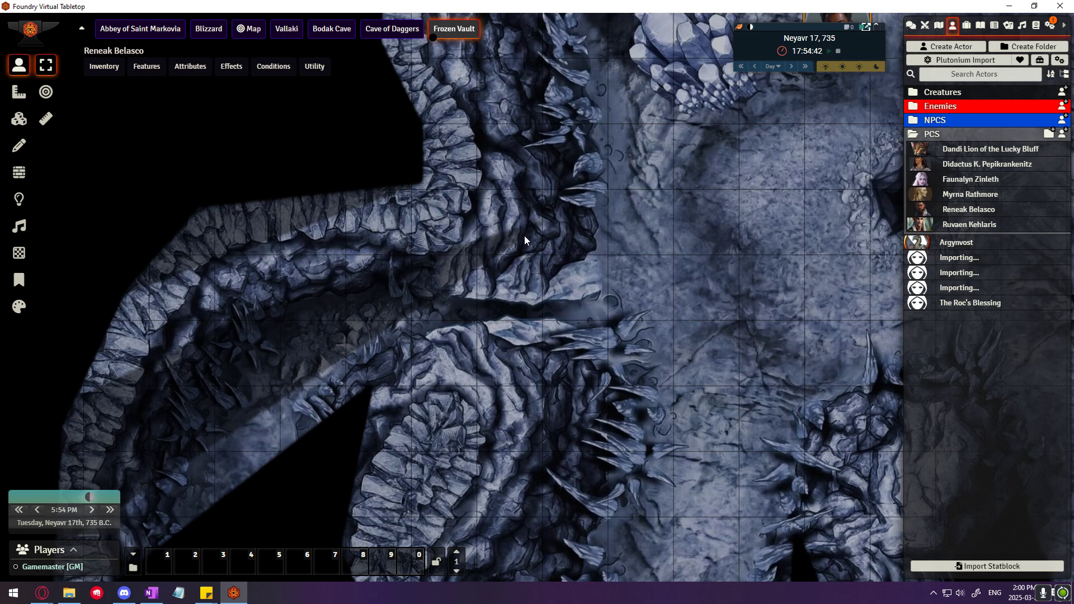
Move the character token back beside the pit and examine its vision across the chamber and into the northern alcove.
scroll(462, 251, "down", 8)
left_click_drag(720, 197, 476, 313)
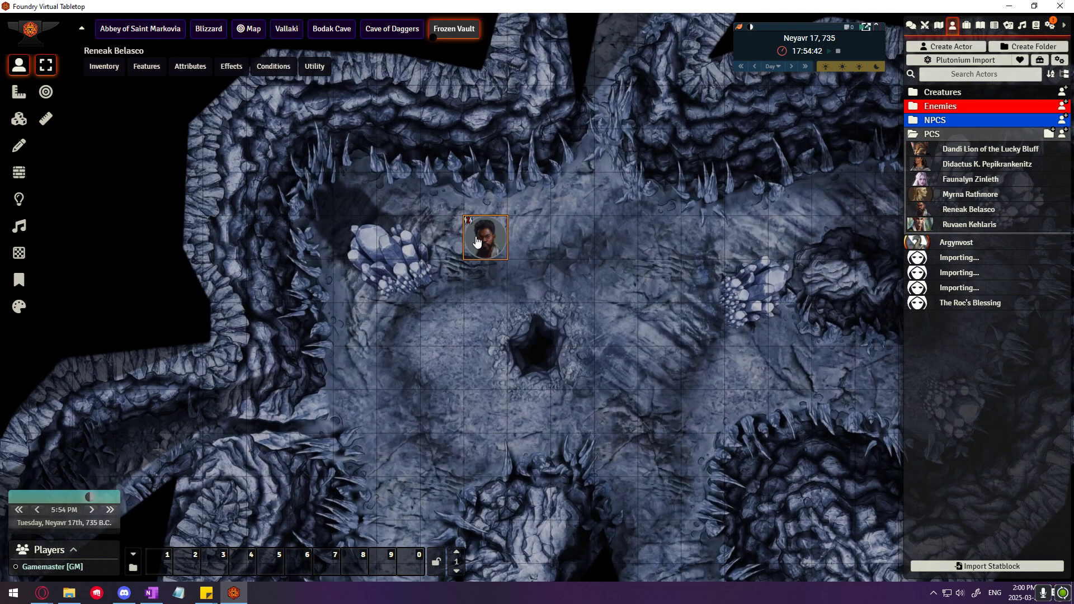
left_click_drag(476, 242, 529, 334)
left_click_drag(424, 323, 446, 206)
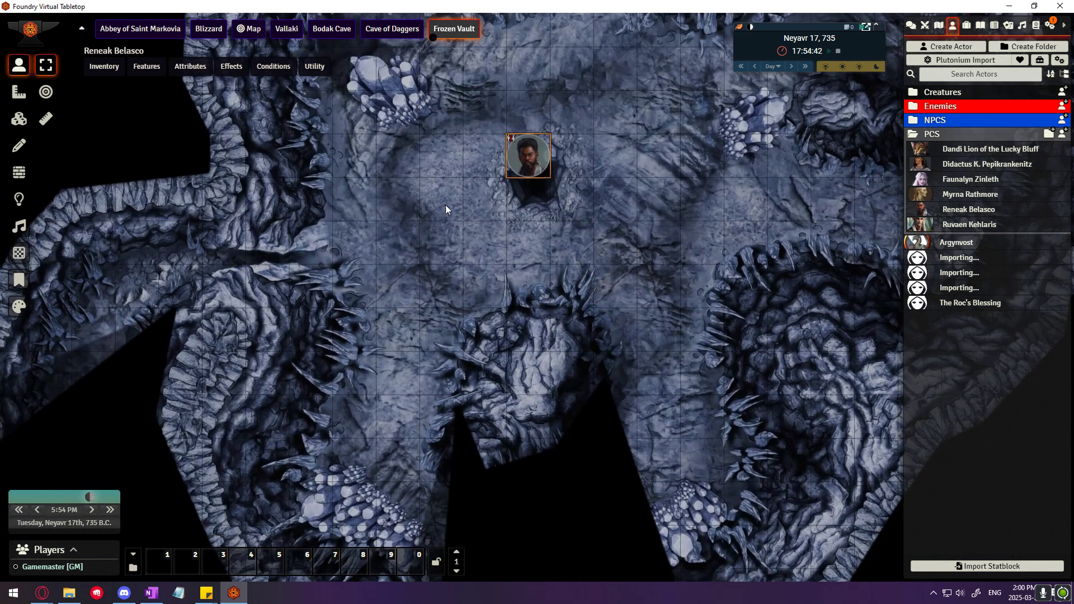
scroll(405, 192, "down", 8)
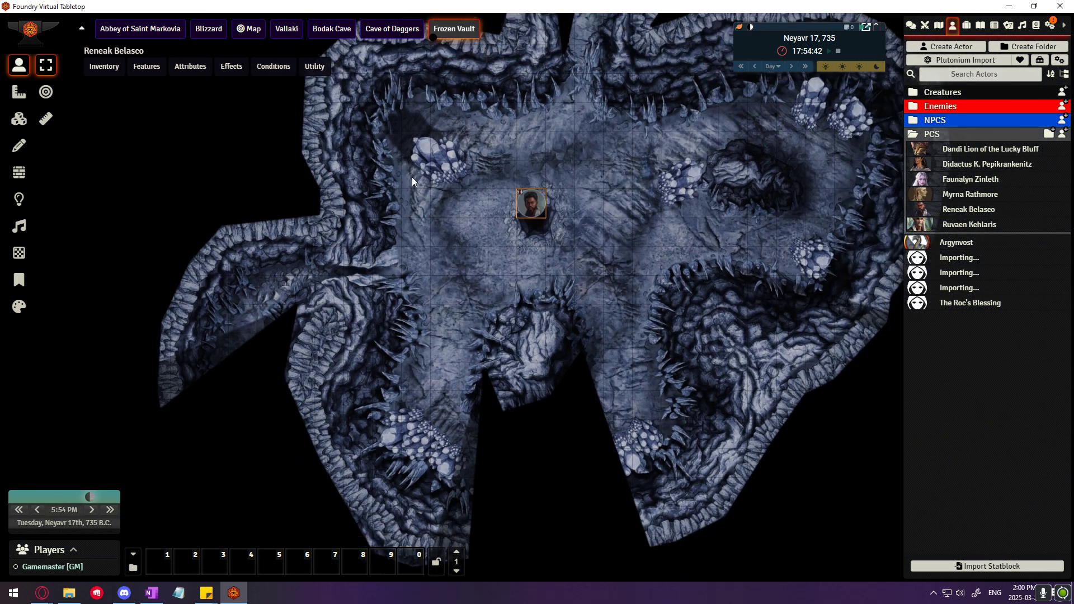
left_click_drag(584, 129, 533, 217)
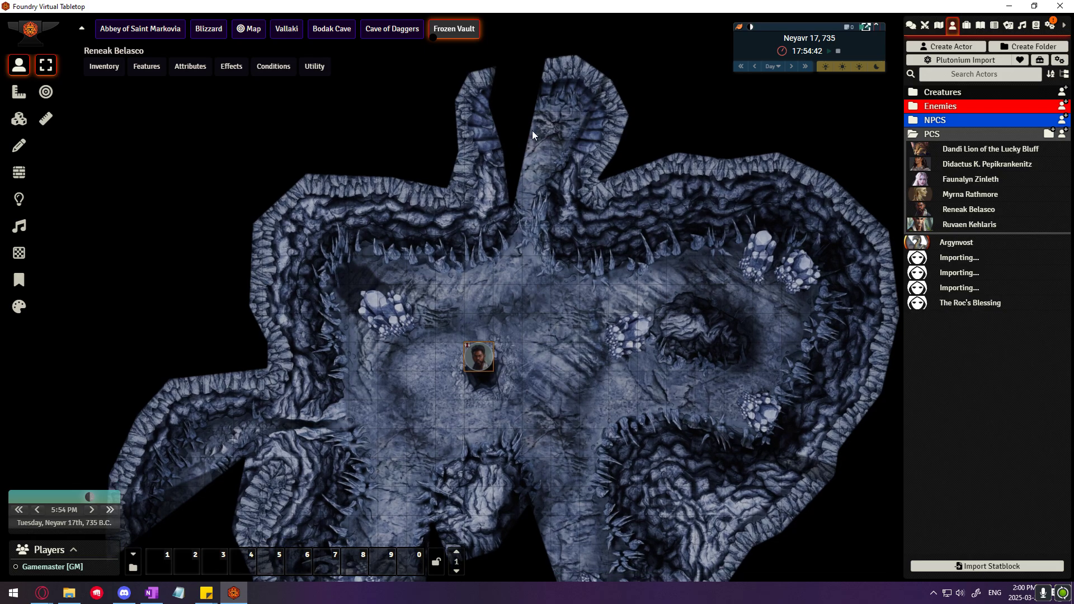
scroll(532, 130, "up", 4)
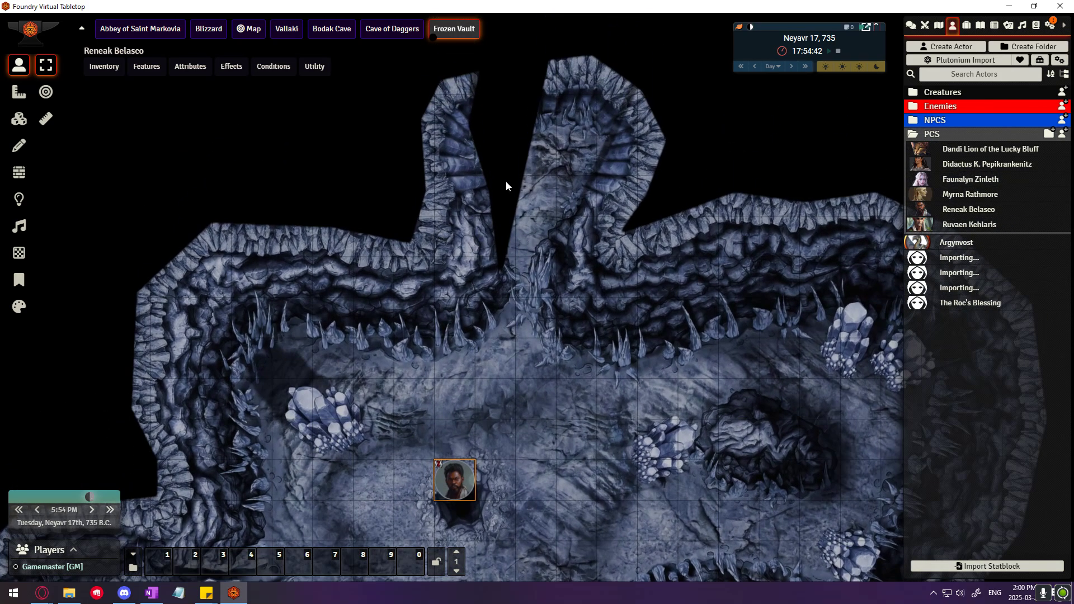
Move the wall corners along the west side of the northern tunnel farther west into the rock.
left_click(19, 172)
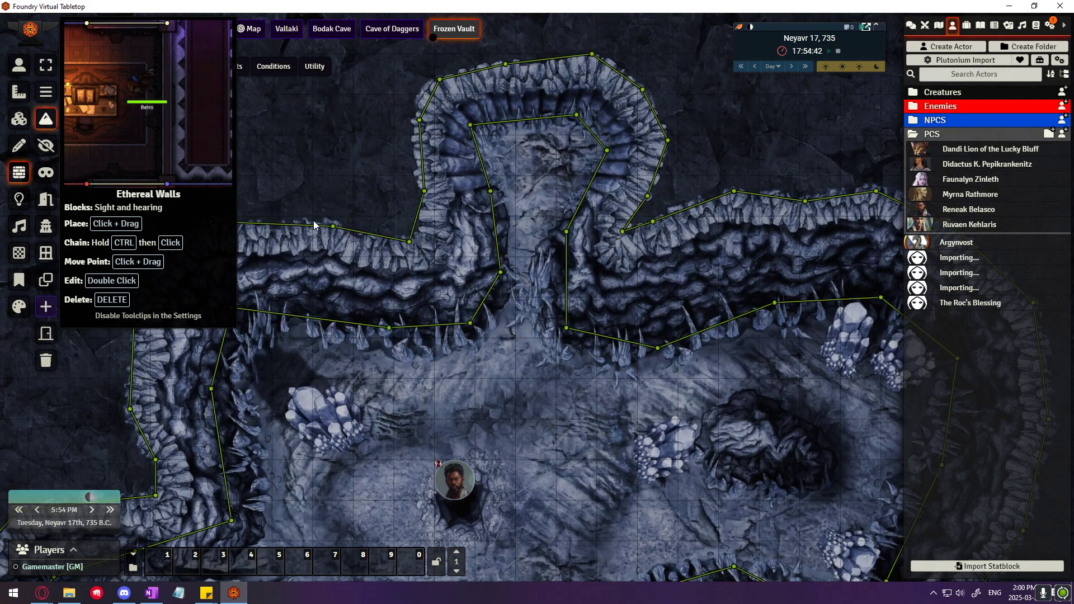
scroll(506, 243, "up", 3)
left_click_drag(528, 266, 546, 256)
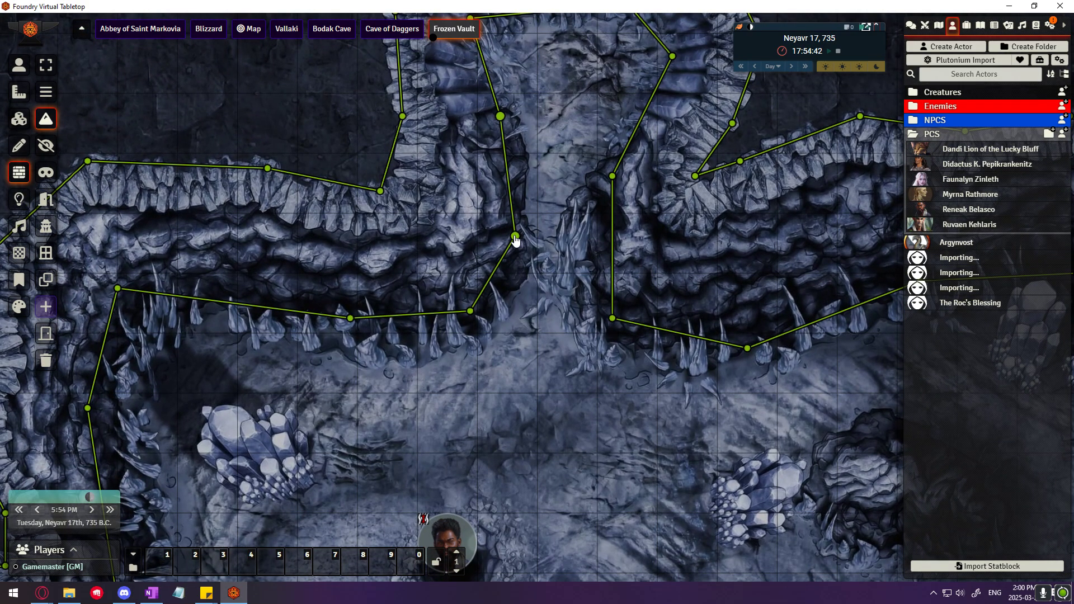
scroll(549, 182, "down", 4)
scroll(548, 180, "up", 4)
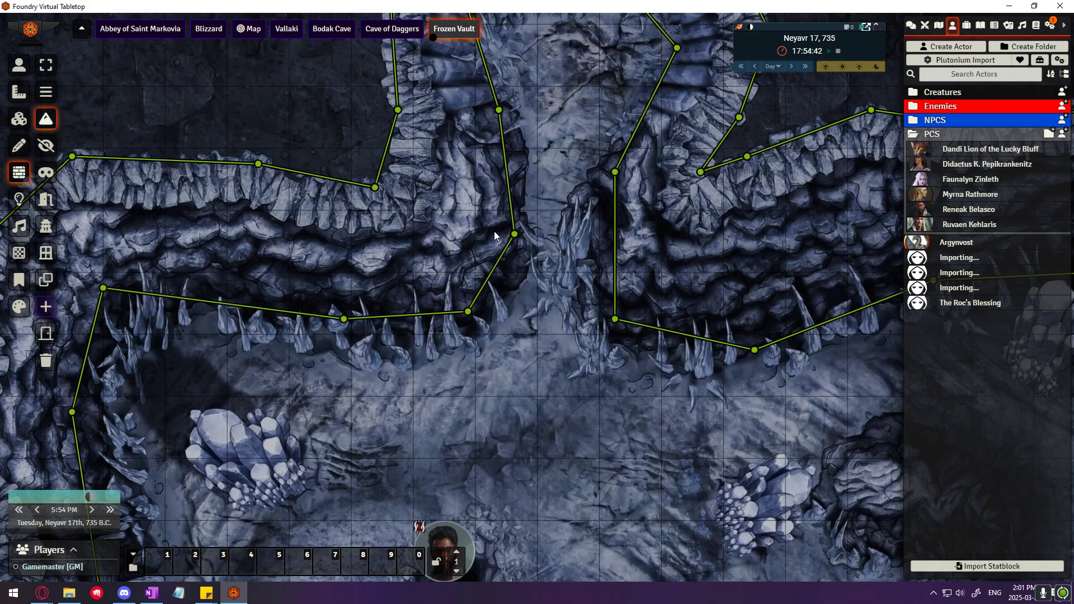
left_click_drag(514, 237, 468, 195)
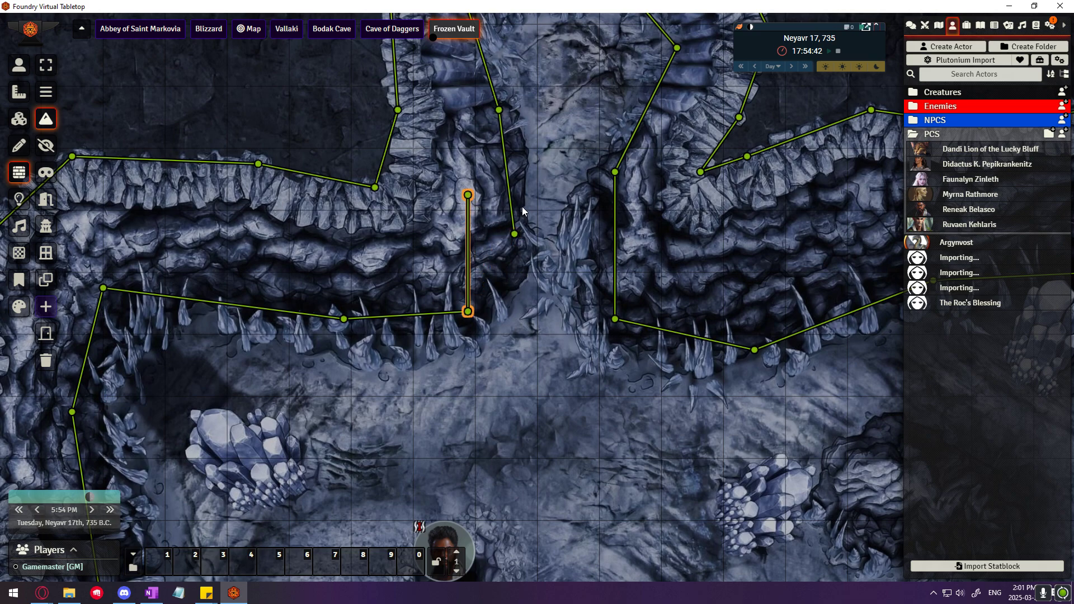
left_click_drag(515, 234, 468, 195)
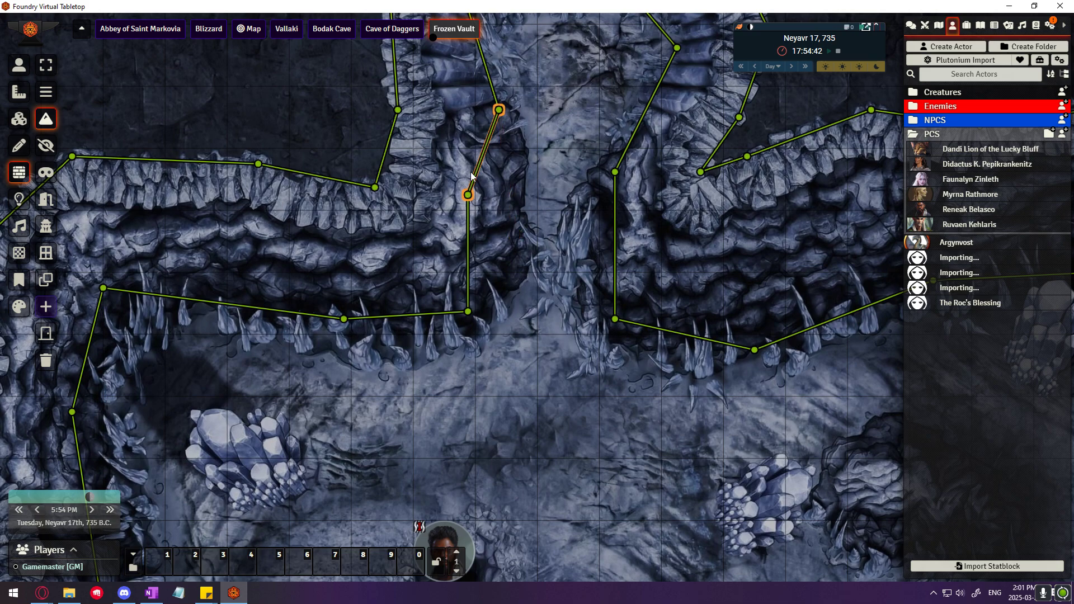
left_click_drag(499, 110, 460, 102)
scroll(540, 137, "down", 7)
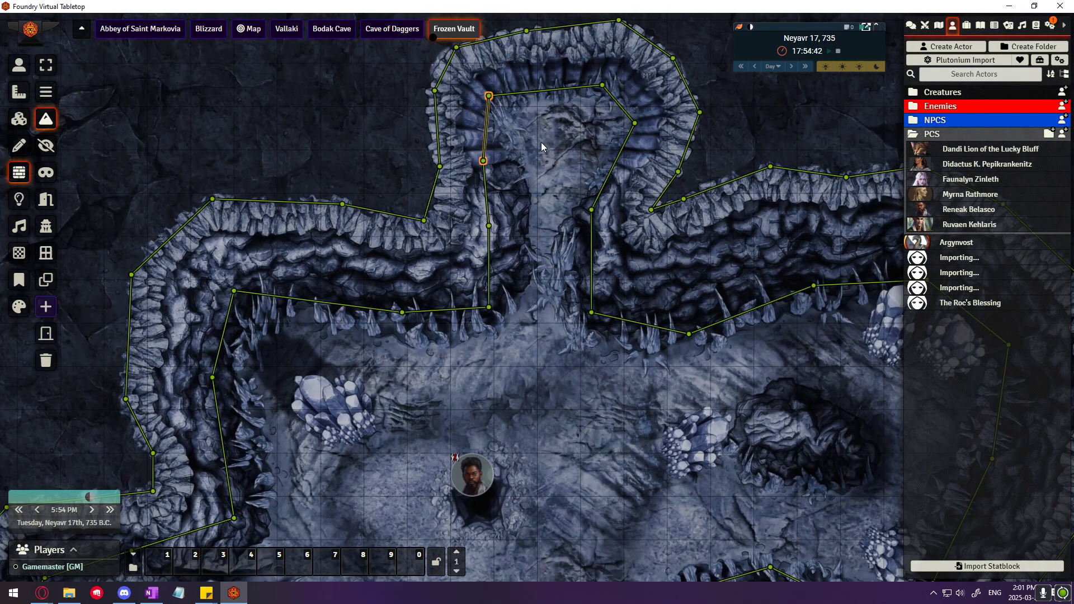
Shift the middle wall corner on the east side of the northern tunnel slightly east into the rock.
scroll(541, 144, "up", 5)
scroll(543, 177, "down", 3)
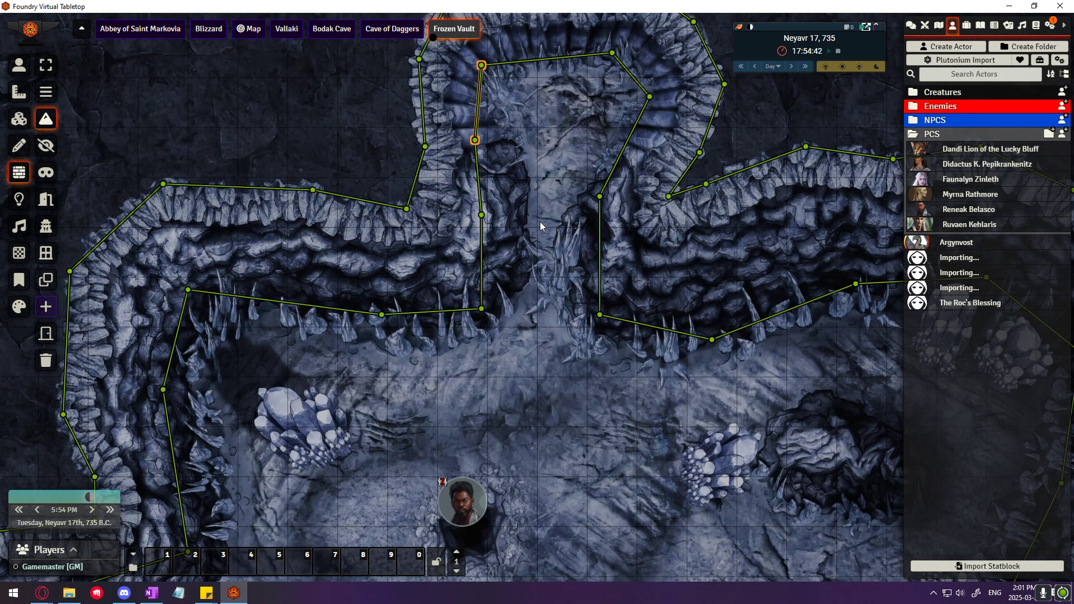
scroll(539, 222, "up", 2)
left_click_drag(587, 149, 603, 156)
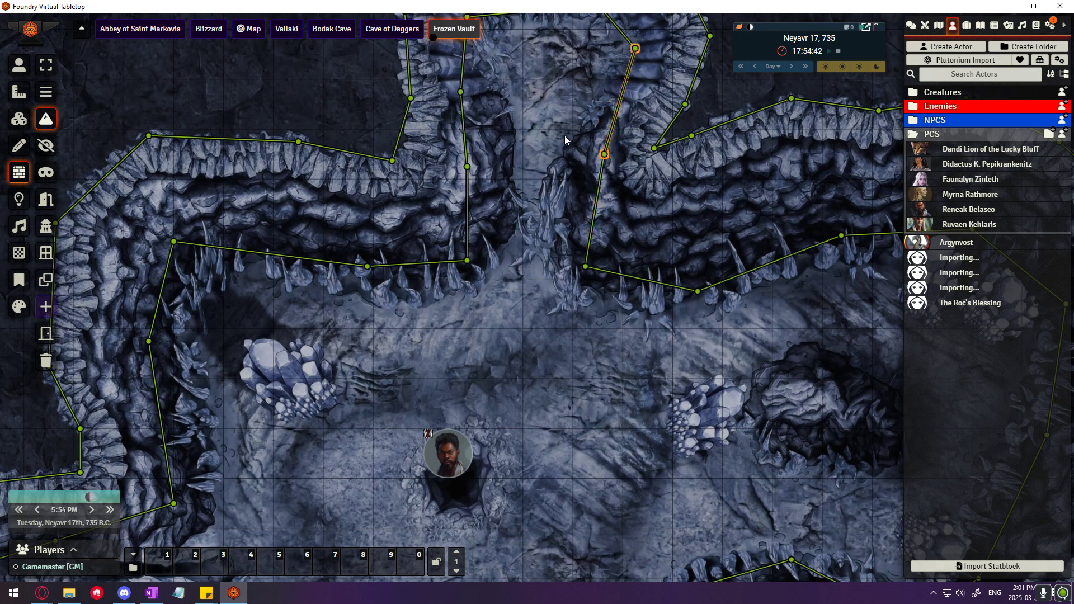
Select the character token beside the pit and check its vision into the widened northern tunnel.
scroll(565, 135, "down", 7)
scroll(135, 169, "up", 5)
left_click(19, 64)
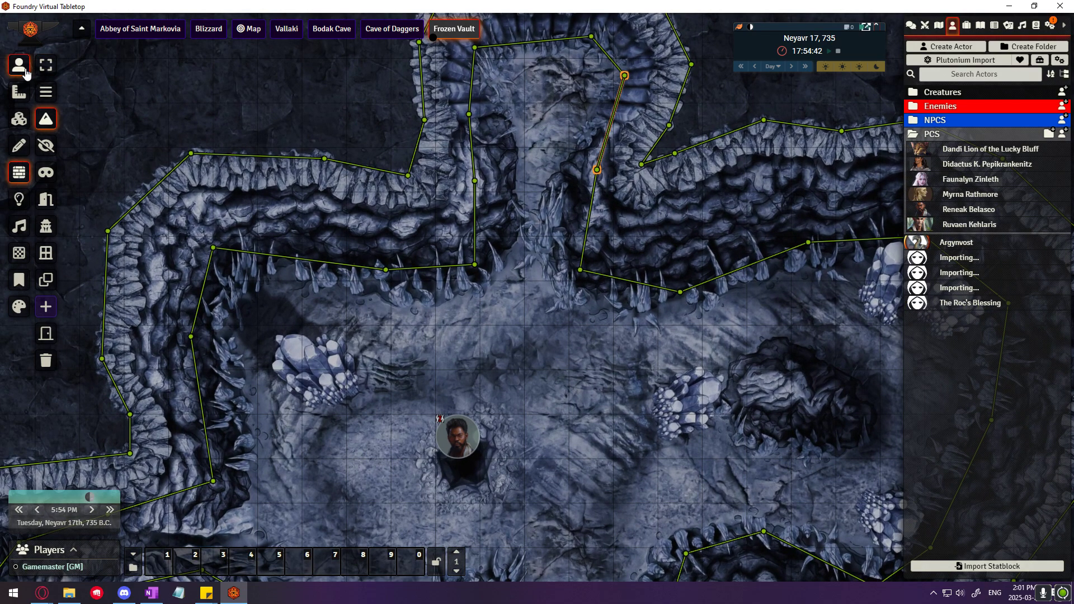
left_click(457, 438)
scroll(533, 323, "up", 1)
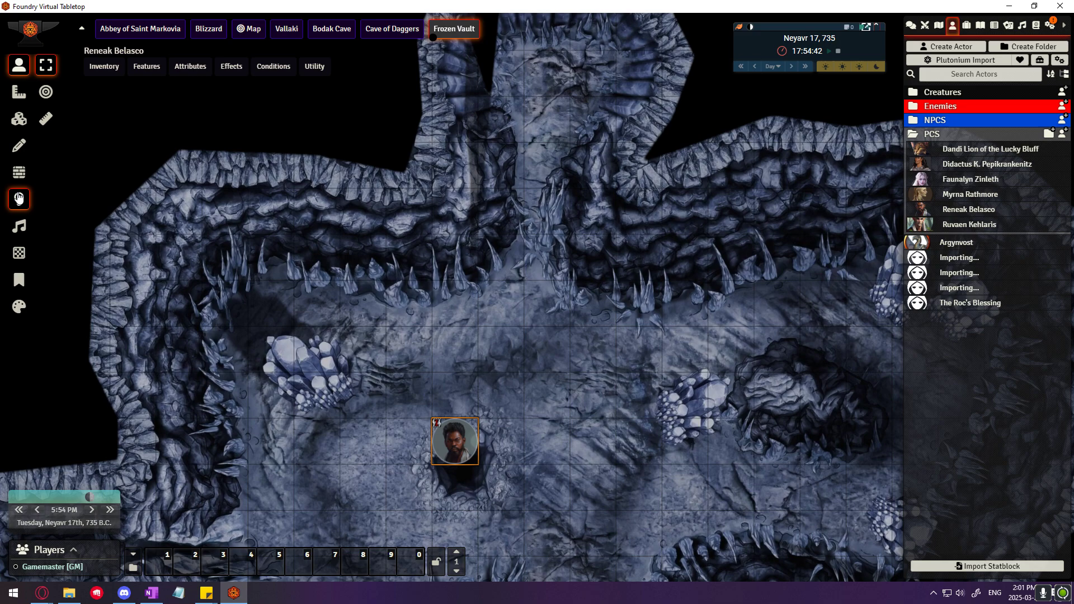
Reset the scene's fog of war exploration, reselect the character token and check its vision into the northern alcove.
left_click(19, 199)
left_click(49, 120)
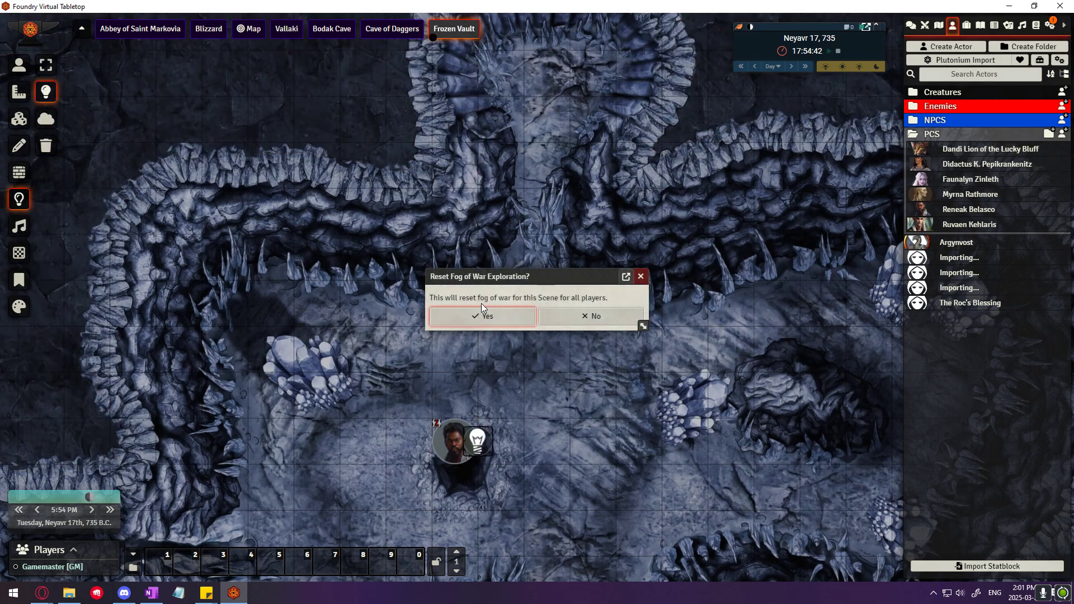
left_click(480, 311)
left_click(454, 442)
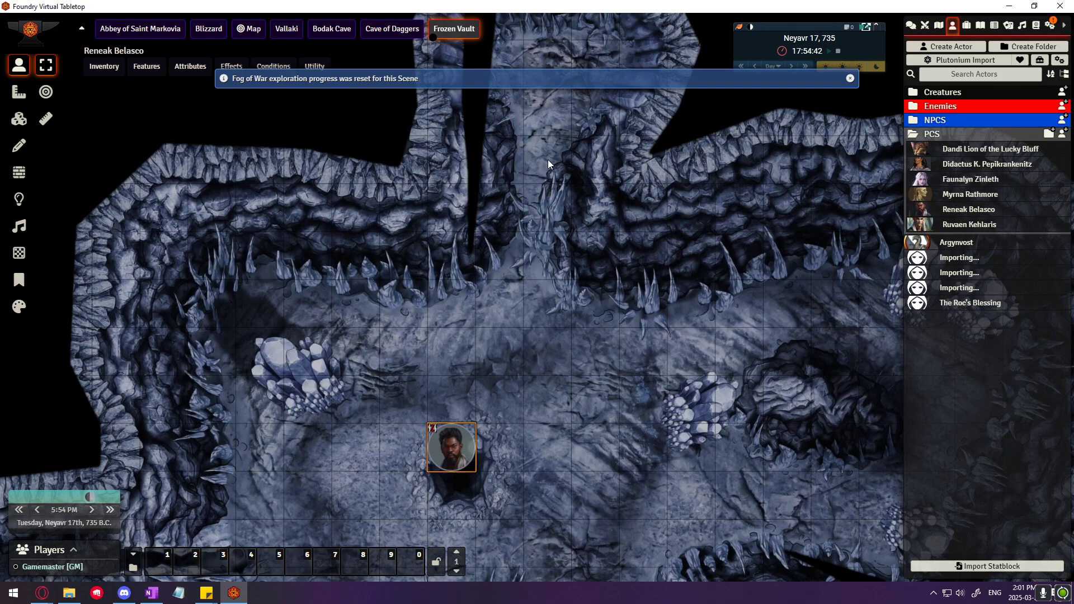
left_click_drag(549, 162, 558, 270)
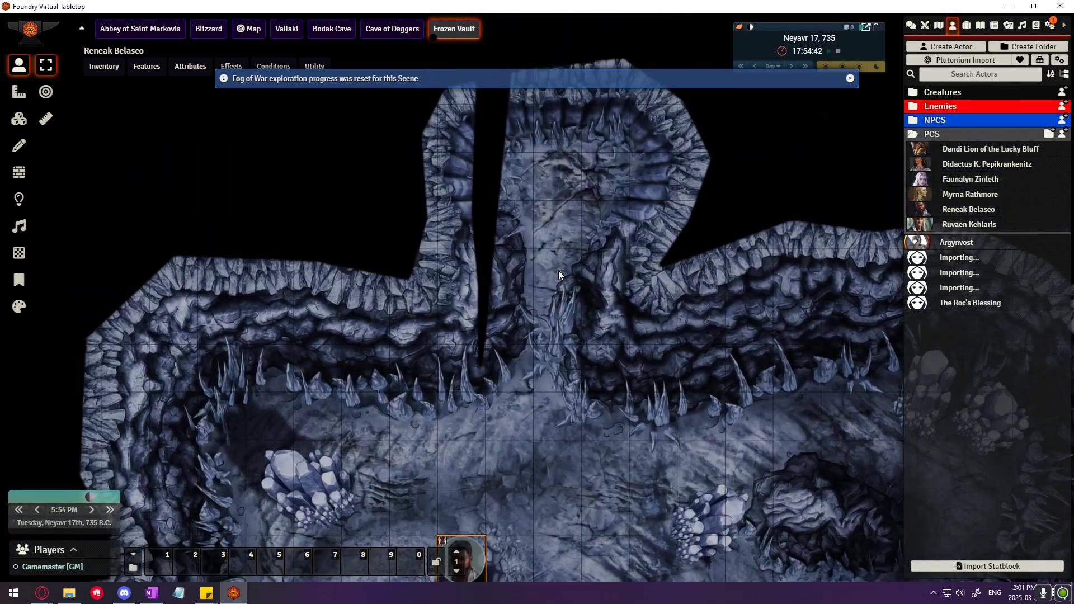
Move the wall corner on the west side of the tunnel mouth slightly northwest.
left_click(19, 172)
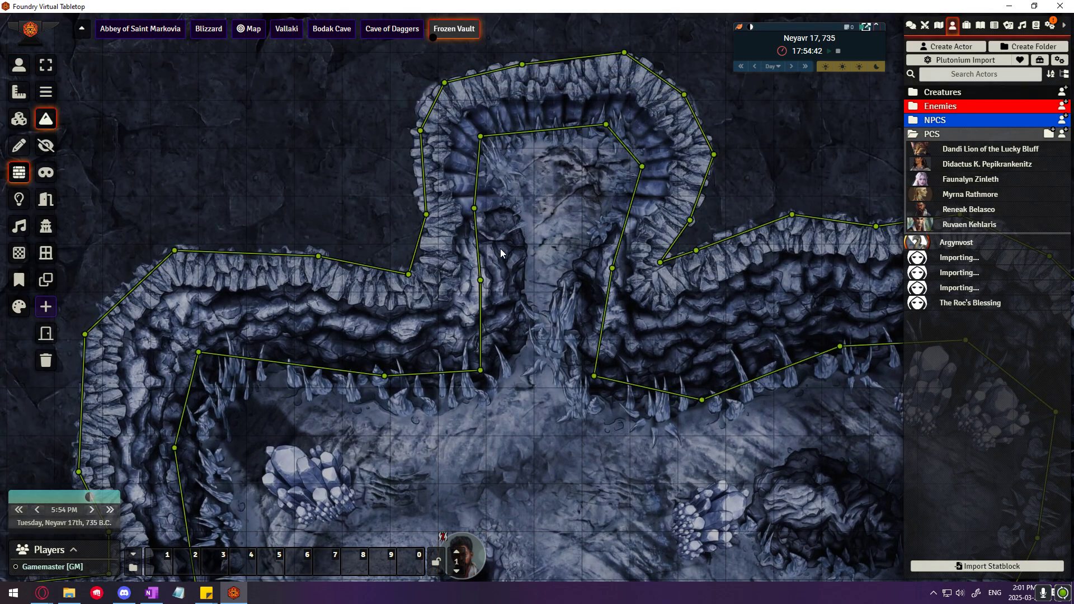
left_click_drag(482, 378, 463, 355)
left_click_drag(511, 446, 506, 329)
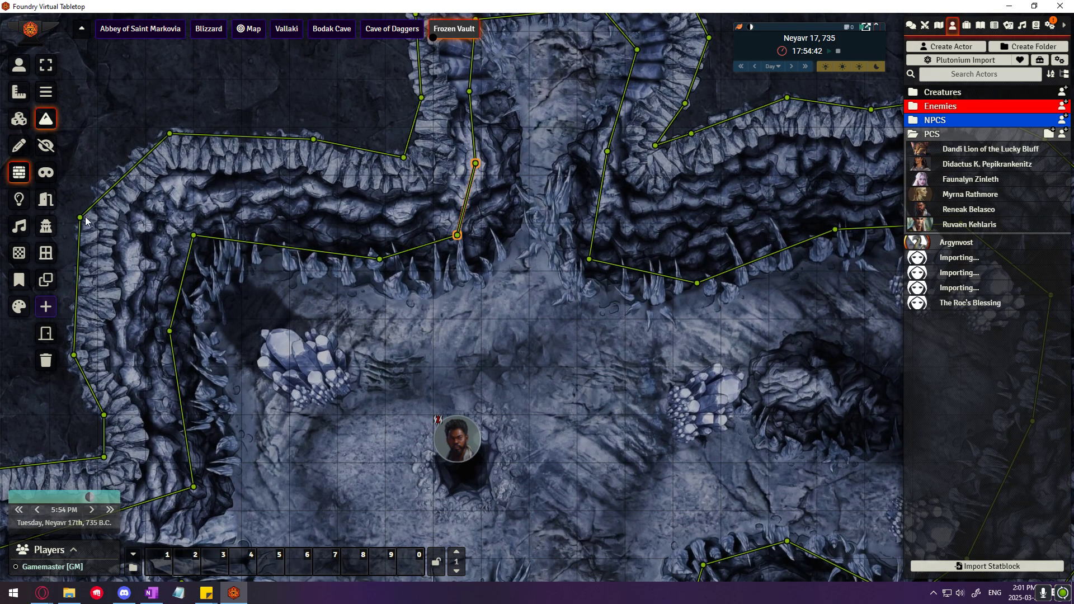
Draw a temporary wall from the token toward the tunnel's west side to illustrate its sight line, and delete it.
left_click_drag(458, 444, 476, 246)
left_click(468, 437)
key("Delete")
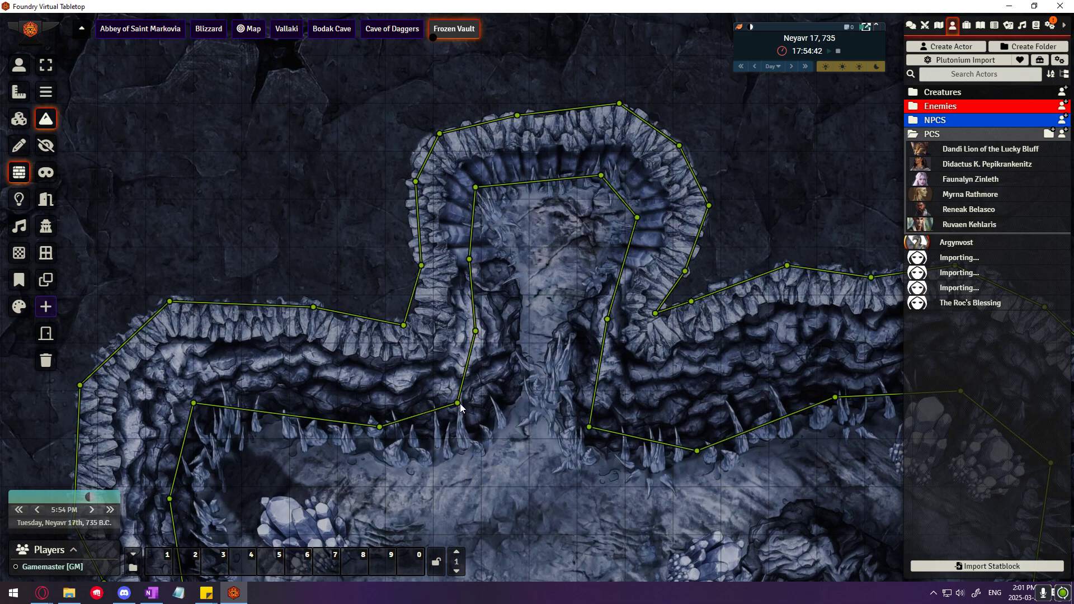
Shift the wall corner just above the tunnel mouth on its west side slightly northwest, out of the token's sight line.
scroll(472, 334, "up", 7)
left_click_drag(451, 346, 433, 312)
scroll(513, 344, "down", 7)
left_click_drag(505, 456, 466, 252)
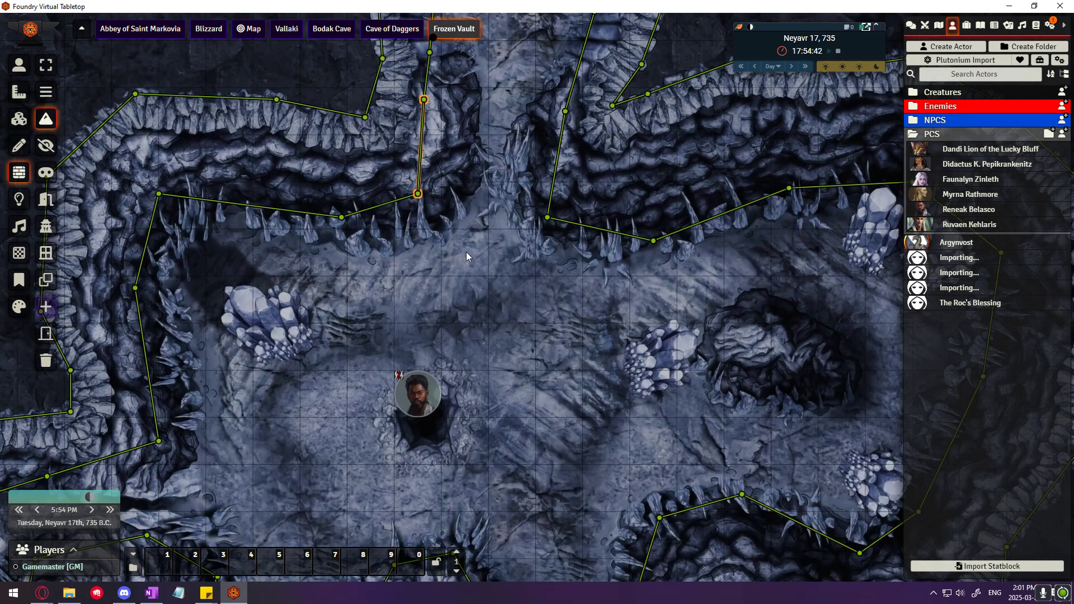
Select the character token and examine its vision through the tunnel into the northern alcove.
left_click(28, 66)
left_click(417, 393)
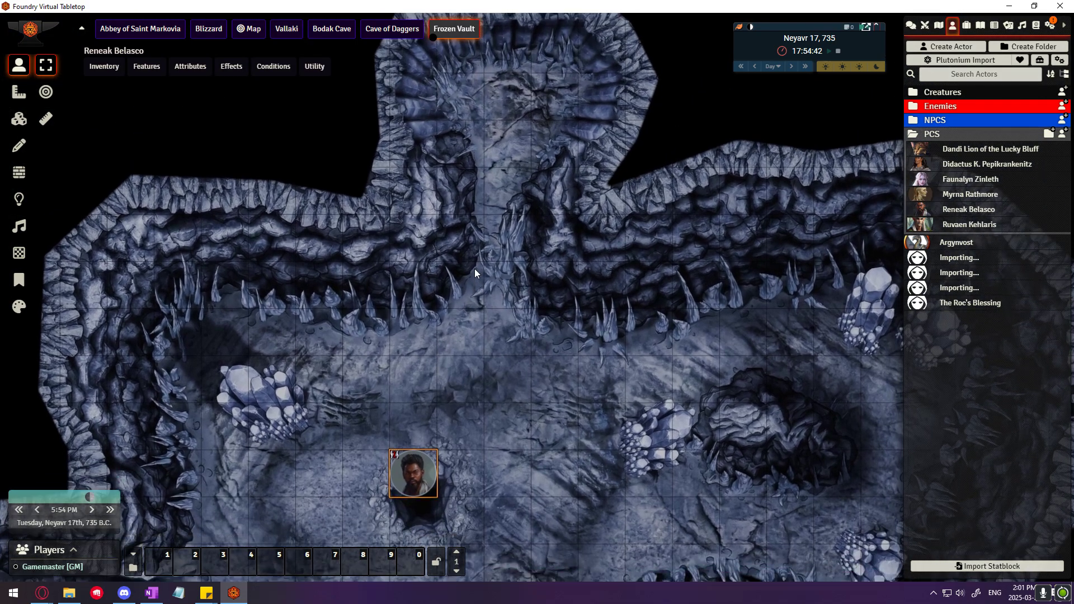
mouse_move(474, 268)
left_mouse_down()
mouse_move(479, 180)
mouse_move(451, 332)
mouse_move(433, 293)
left_mouse_up()
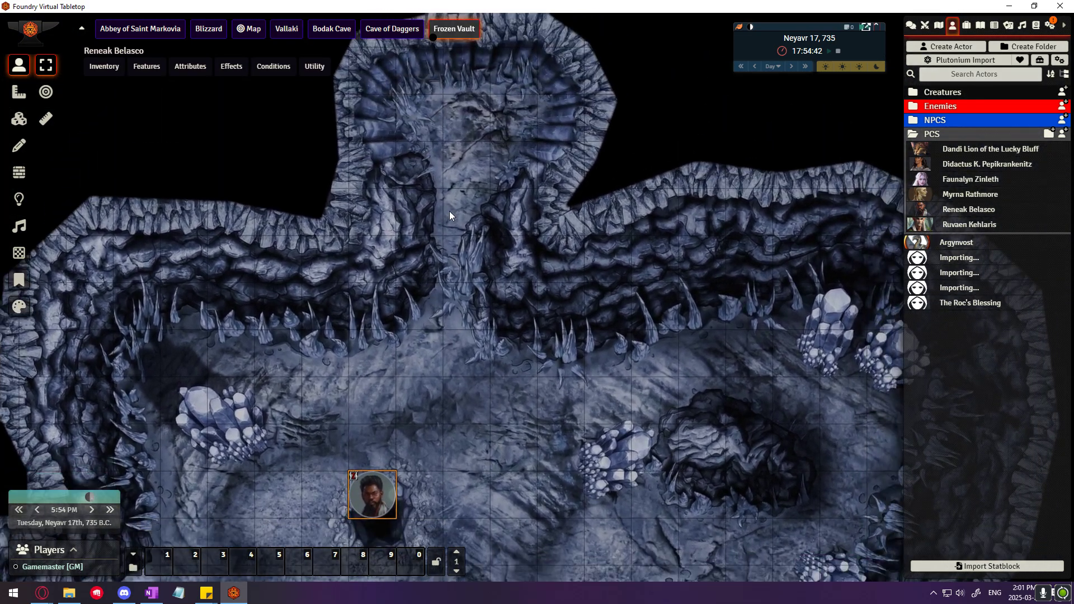
Test moving the character token onto the rock ledge west of the tunnel, and return it beside the pit.
left_click(19, 173)
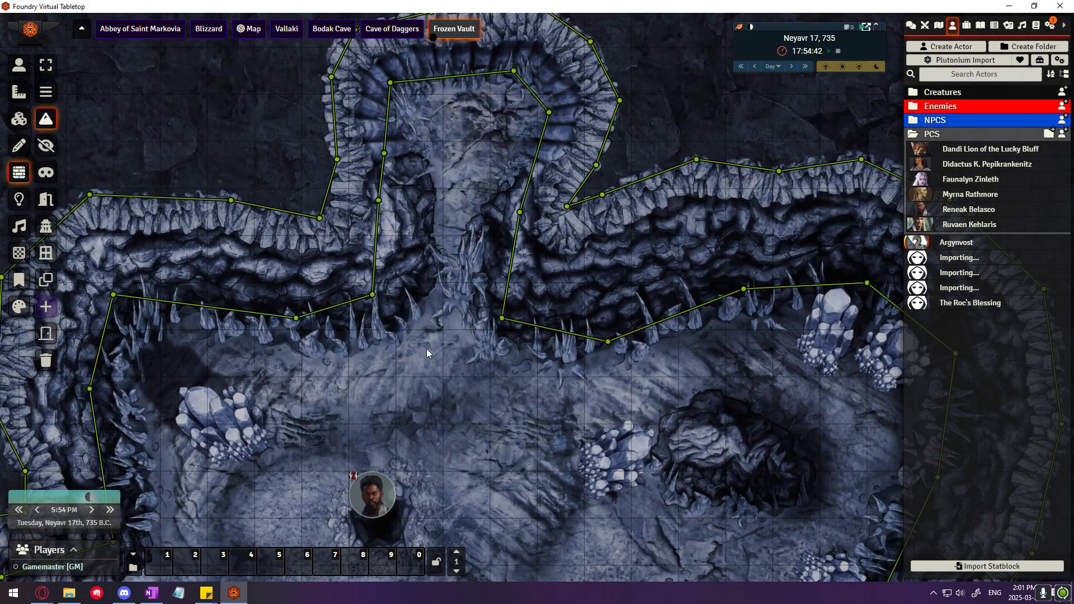
left_click(19, 65)
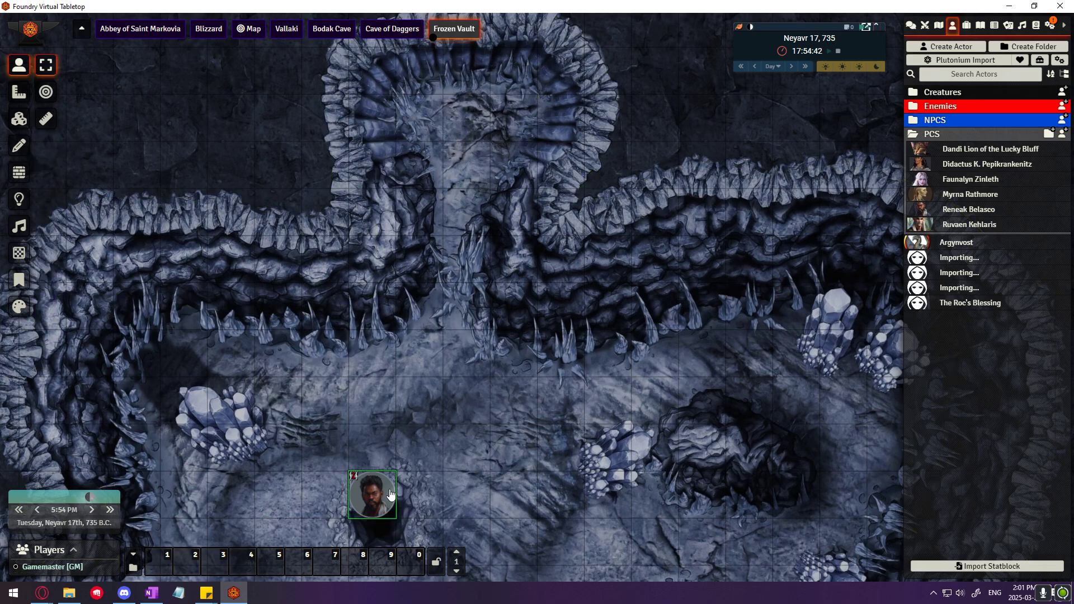
left_click_drag(372, 495, 424, 266)
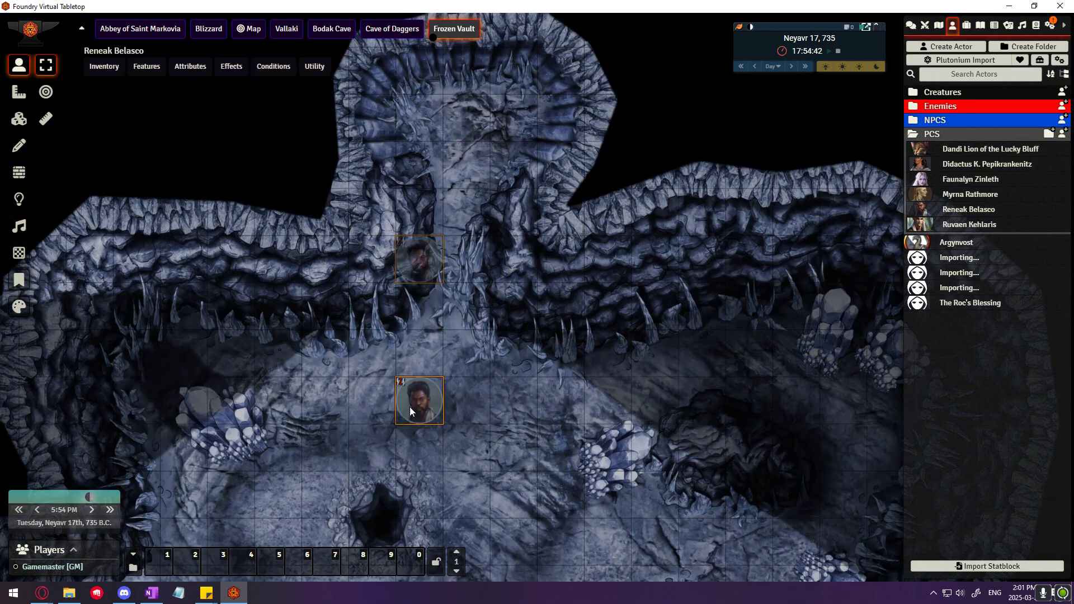
Draw a chain of invisible walls along the visible rock edge west of the tunnel, ending at the alcove's northwest wall corner.
left_click(19, 173)
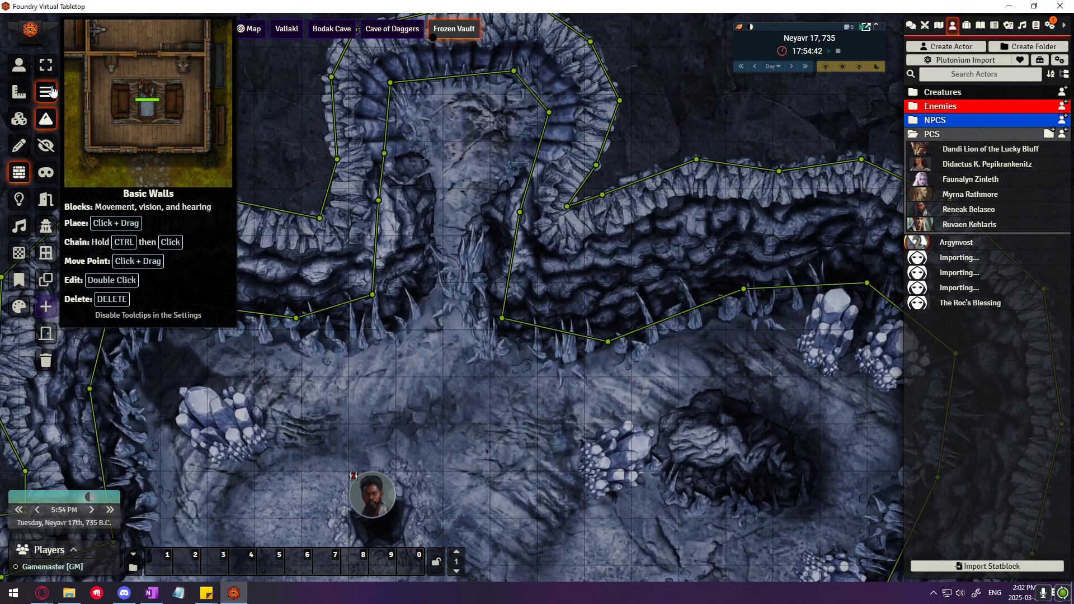
left_click(43, 147)
scroll(359, 334, "up", 6)
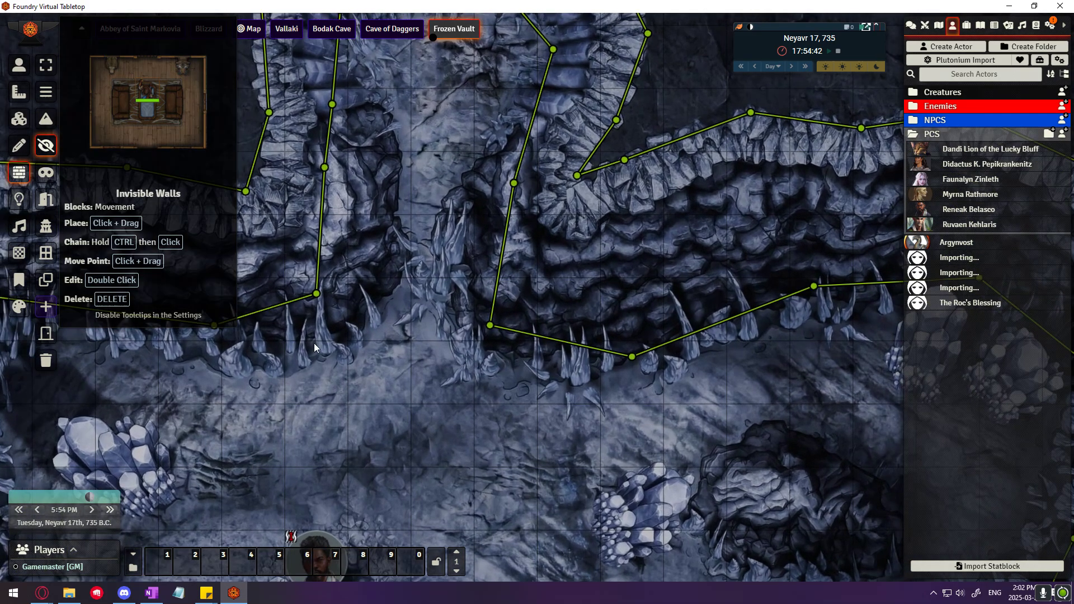
mouse_move(366, 348)
left_mouse_down()
mouse_move(472, 388)
mouse_move(482, 354)
left_mouse_up()
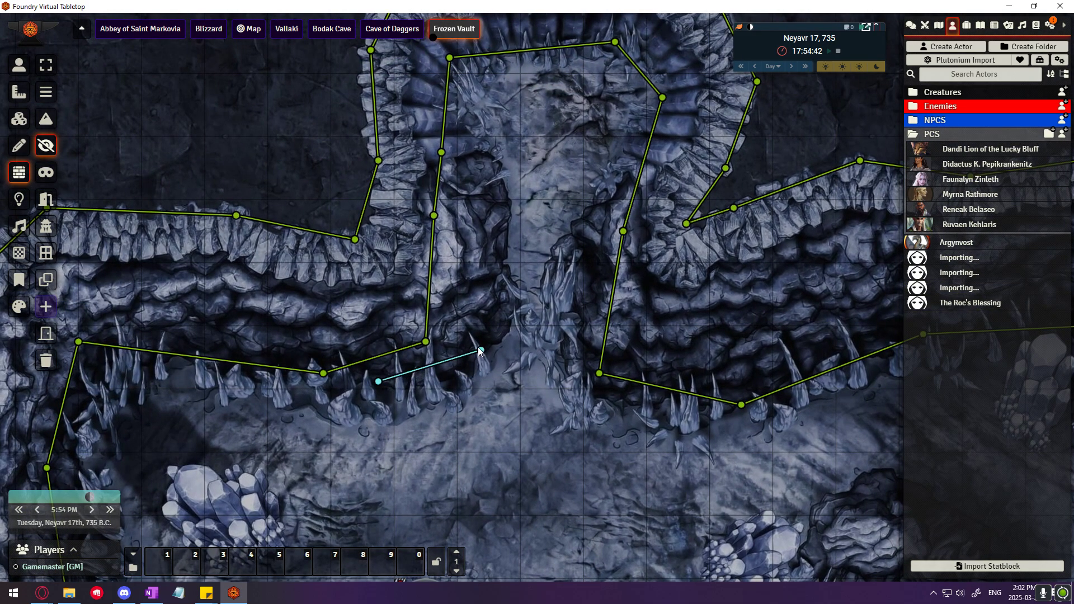
left_click(491, 191)
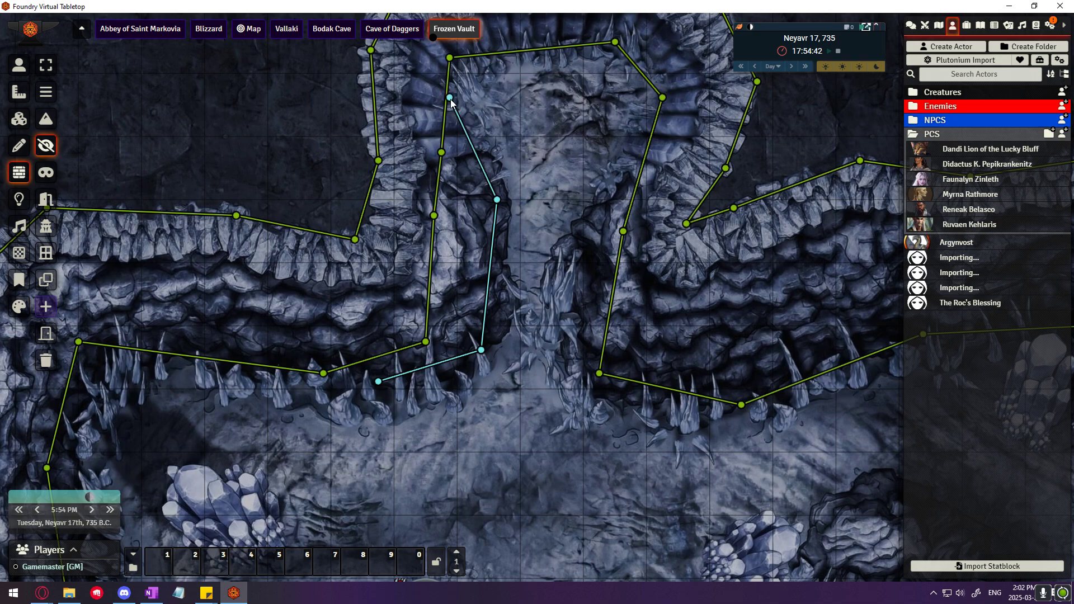
left_click(449, 58)
Extend the invisible walls with a short segment running west to meet the chamber's existing north wall.
scroll(547, 341, "down", 7)
scroll(593, 451, "down", 7)
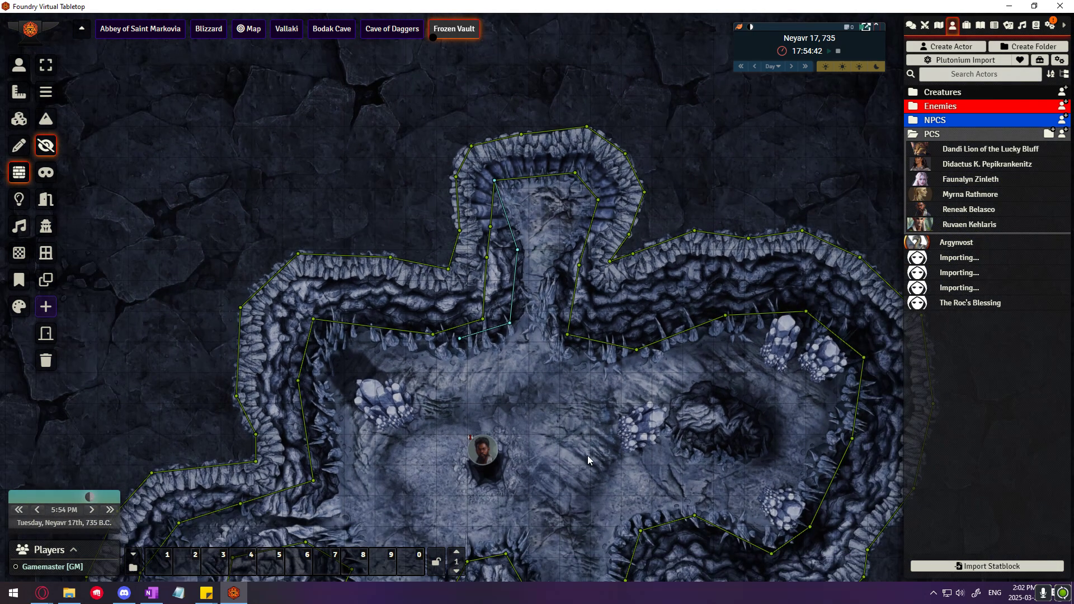
left_click_drag(588, 454, 495, 382)
left_click_drag(383, 276, 360, 276)
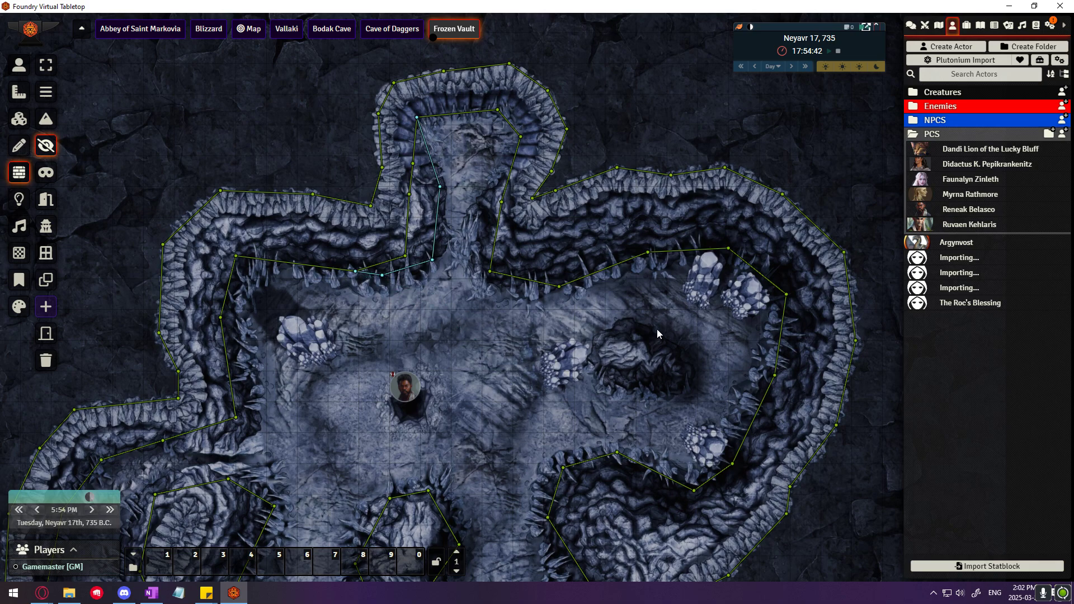
Select the character token, test its movement east across the chamber and back, and examine its vision of the whole cavern.
left_click(19, 65)
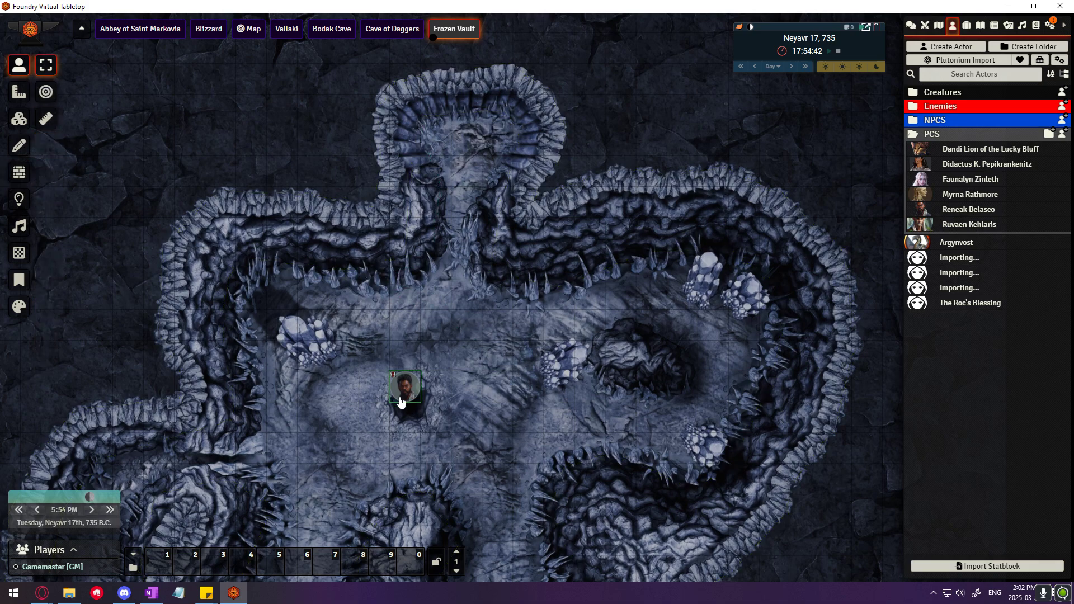
scroll(422, 418, "up", 4)
left_click(347, 431)
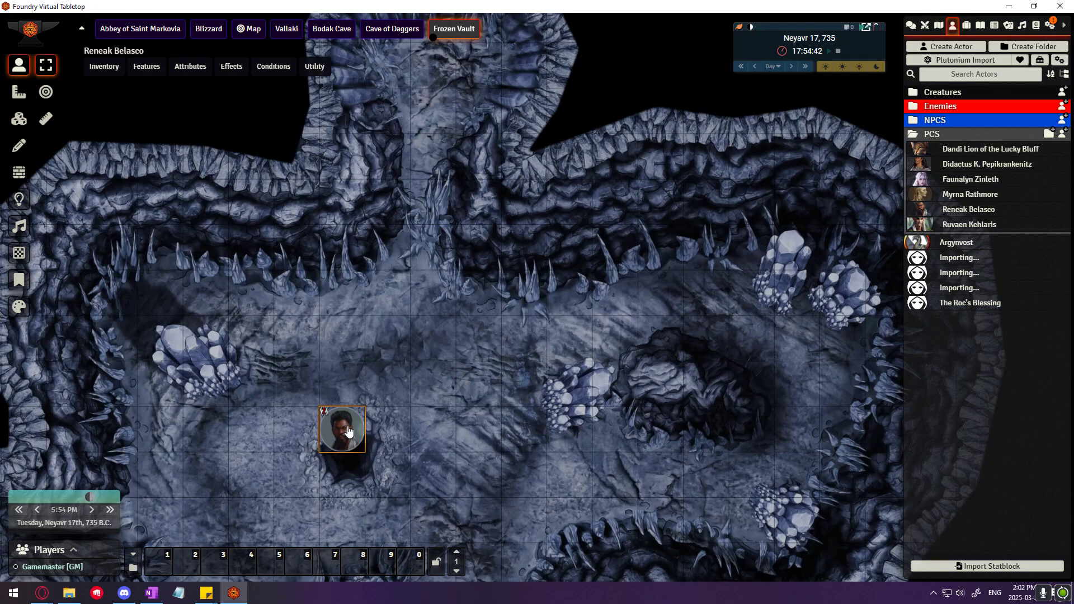
left_click_drag(346, 431, 331, 336)
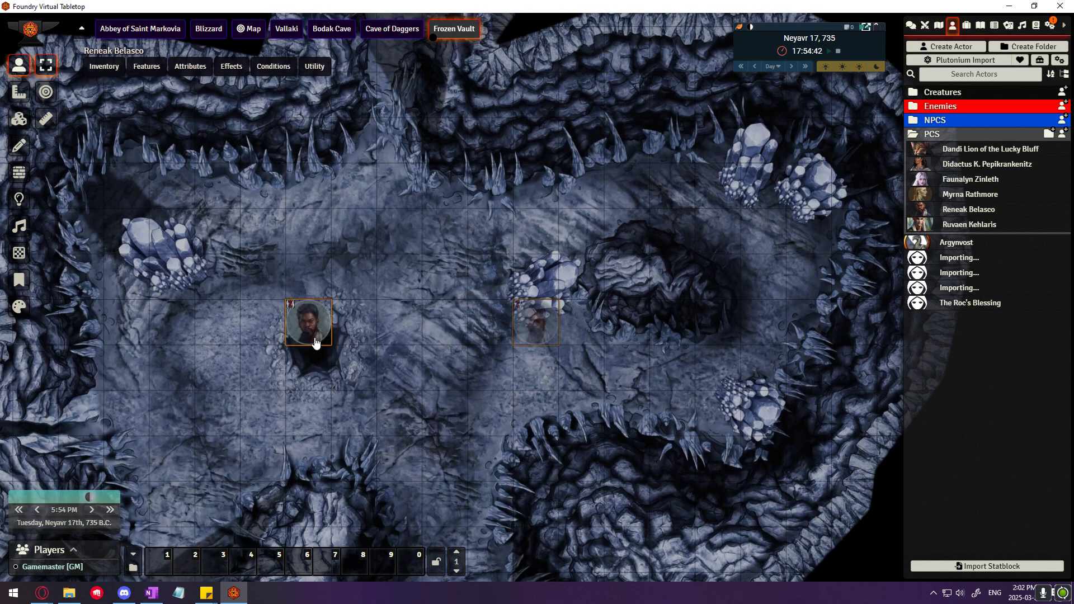
scroll(408, 295, "down", 4)
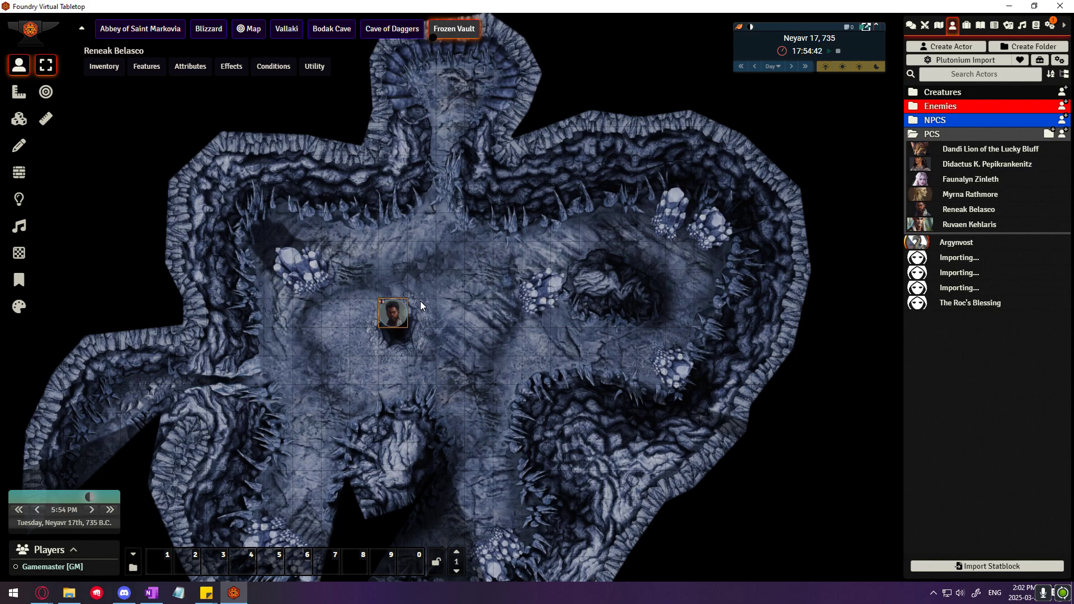
Display the scene's walls and examine the wall lines on both sides of the narrow passage west of the pit chamber.
left_click(19, 177)
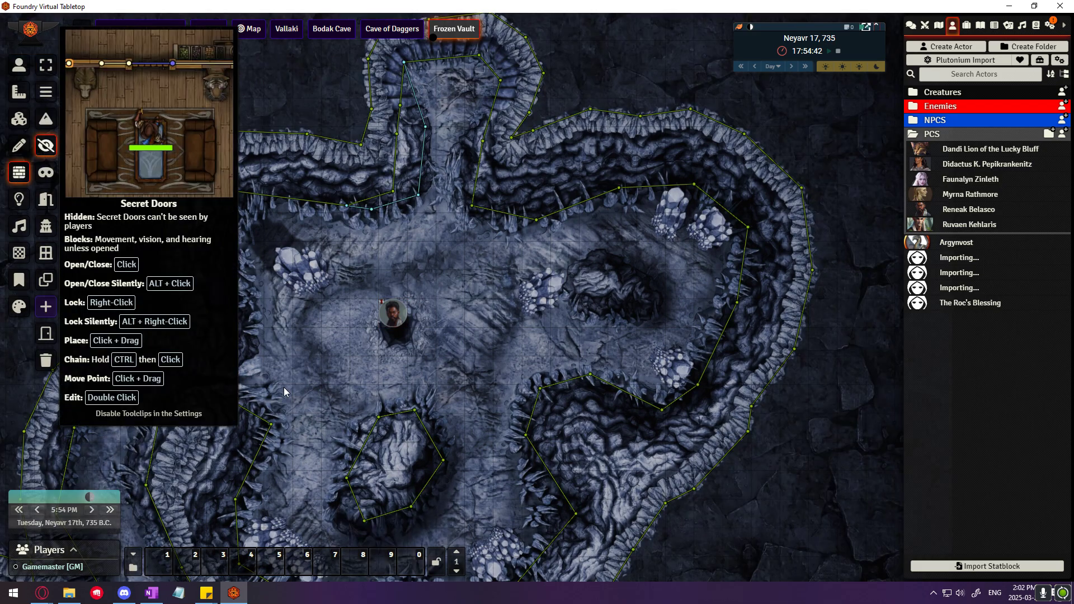
scroll(529, 325, "up", 3)
scroll(439, 307, "up", 2)
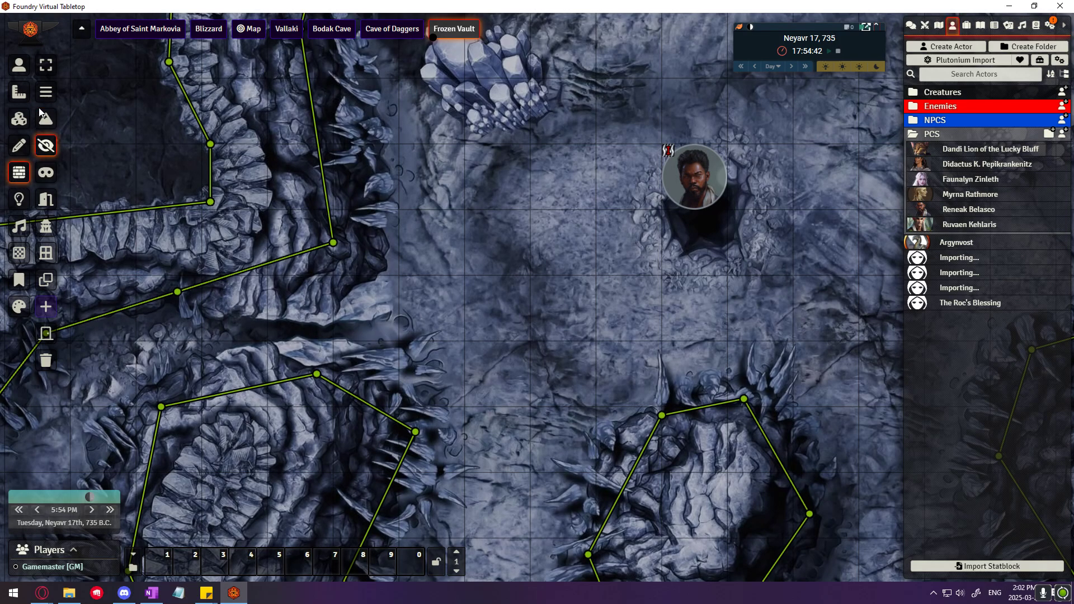
left_click_drag(412, 320, 516, 304)
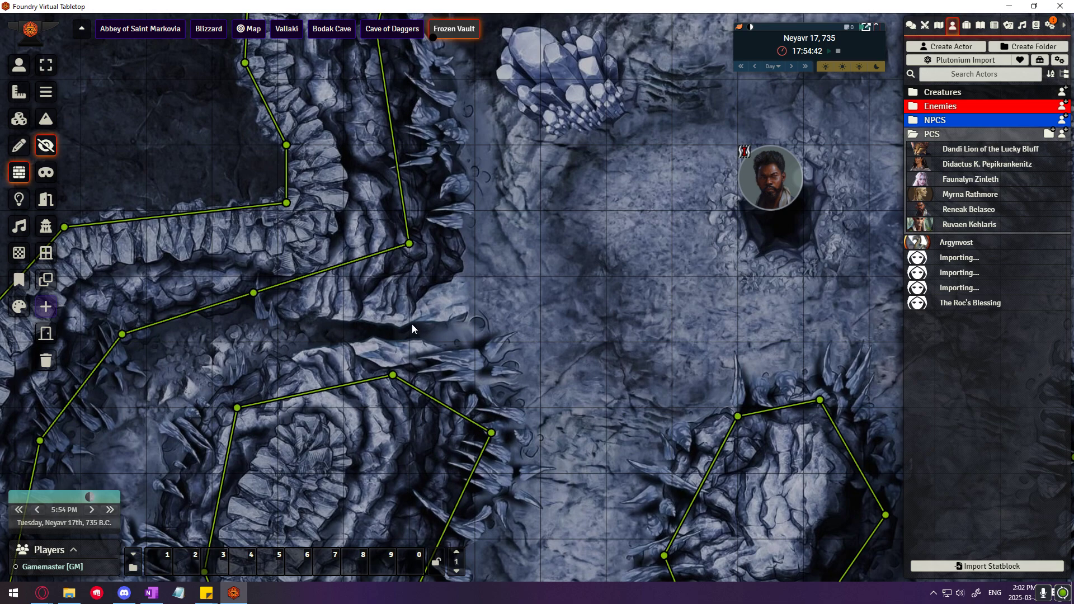
Select the character token and test its movement from the pit west through the narrow passage to the bend beyond it.
left_click(18, 65)
left_click(767, 185)
key("Down")
key("Left")
key("Left")
key("Left")
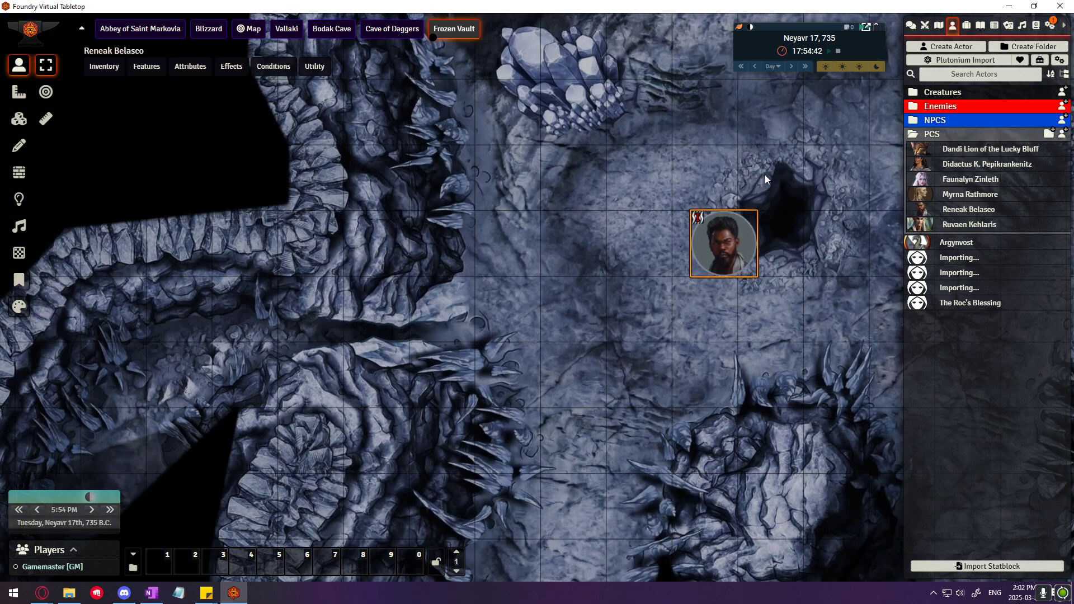
key("Down")
key("Left")
key("Left")
key("Left")
key("Left")
key("Left")
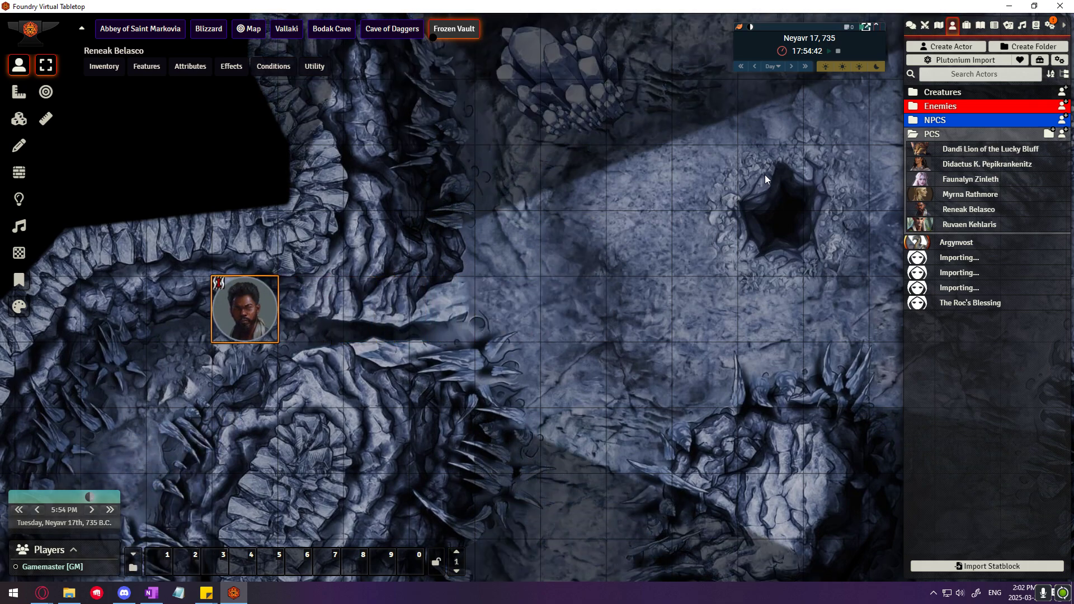
key("Down")
key("Left")
key("Left")
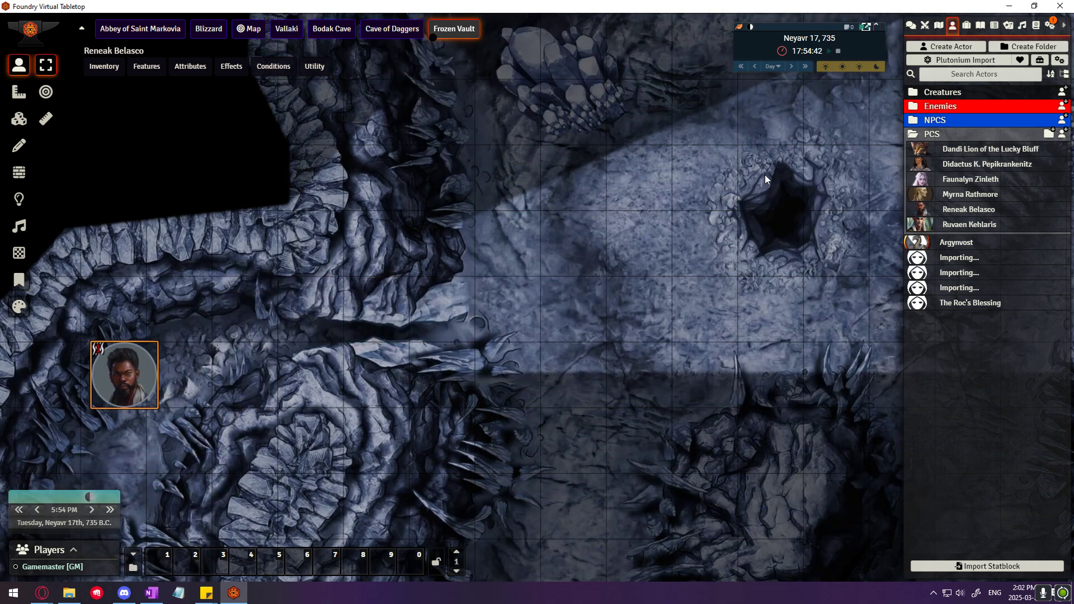
Move the character token back east through the narrow passage to the south edge of the pit.
key("Right")
key("Right")
key("Right")
key("Up")
key("Right")
key("Right")
key("Right")
key("Right")
key("Right")
key("Right")
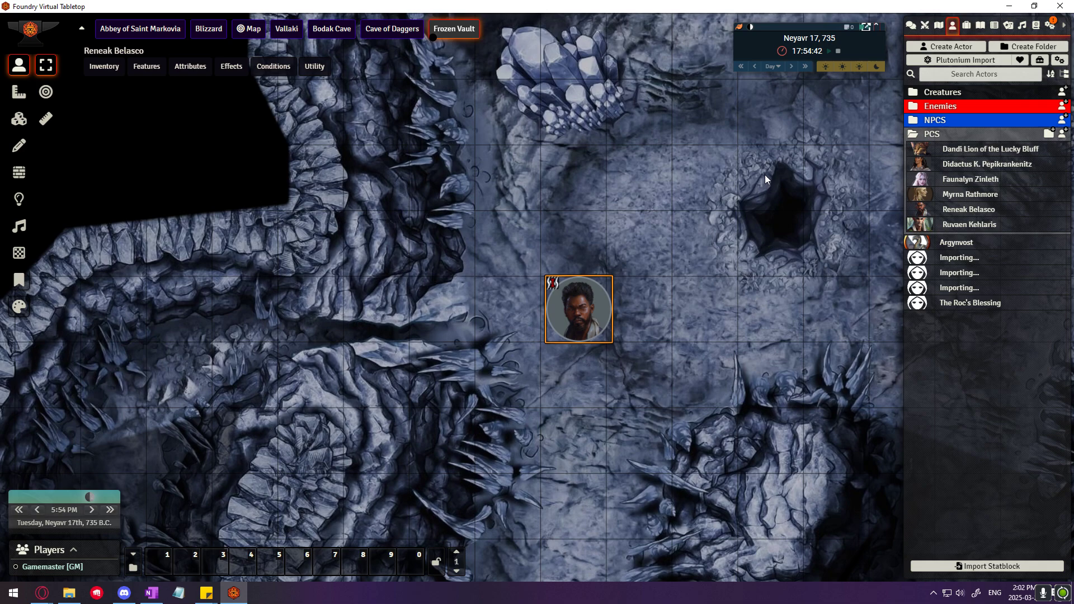
key("Up")
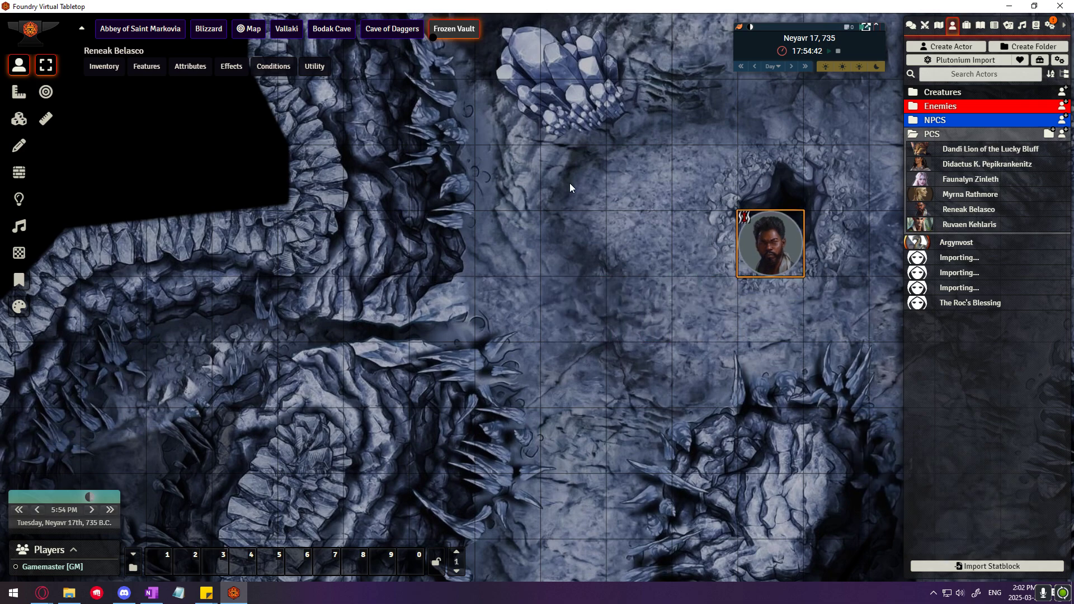
key("alt+z")
left_click(514, 208)
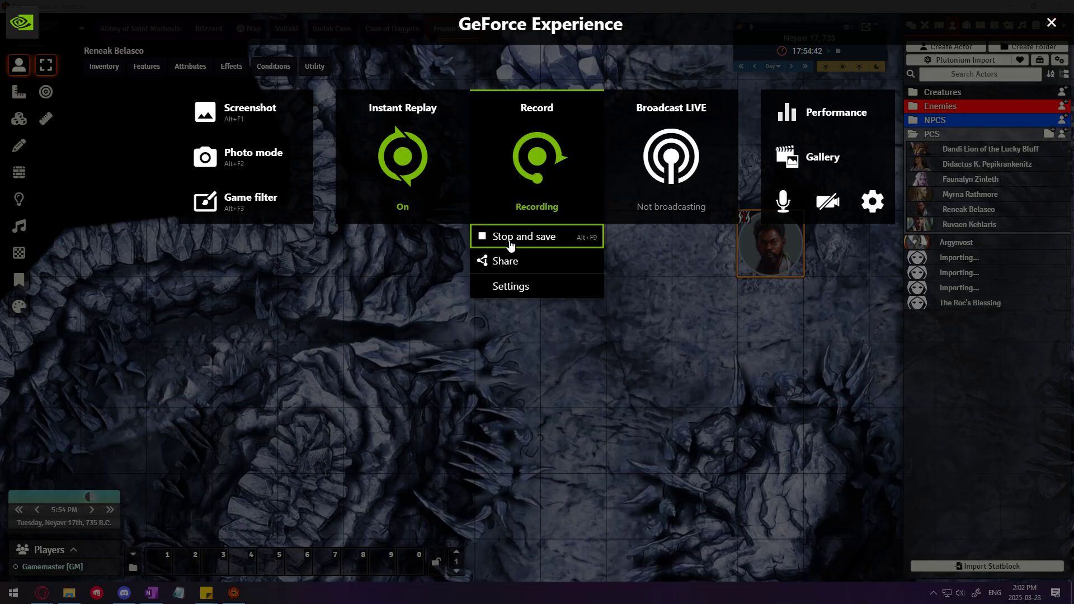